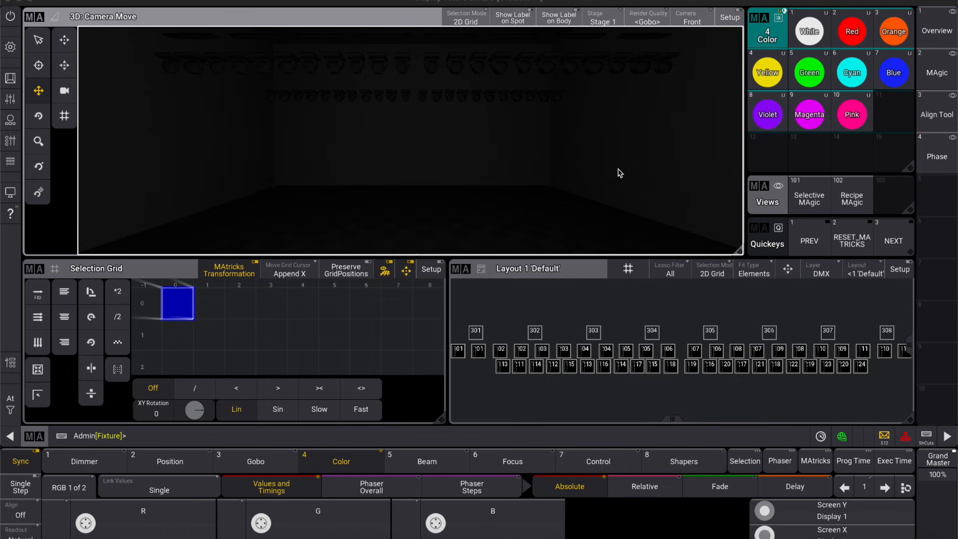
# Select fixtures 101 and 102 in the layout and bring both to full intensity
pyautogui.click(937, 31)
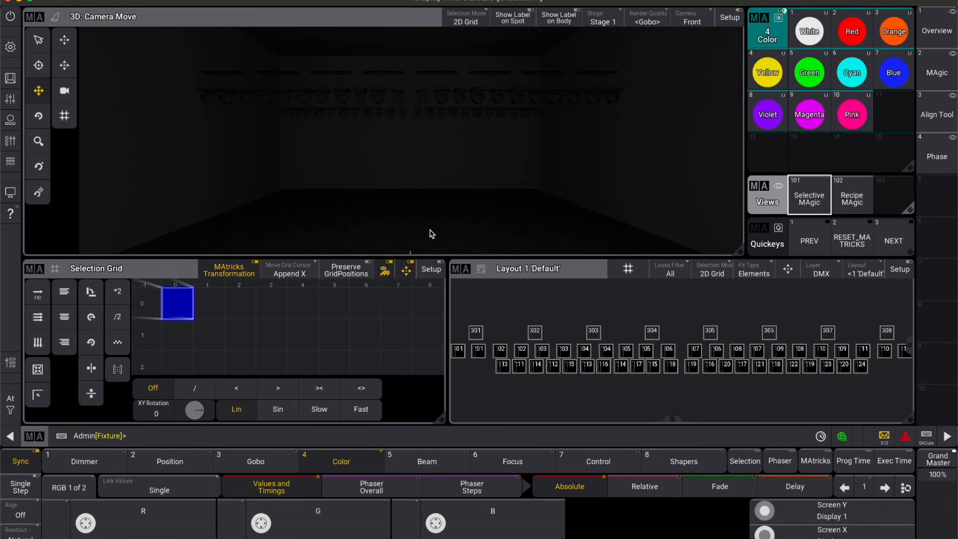
pyautogui.click(546, 318)
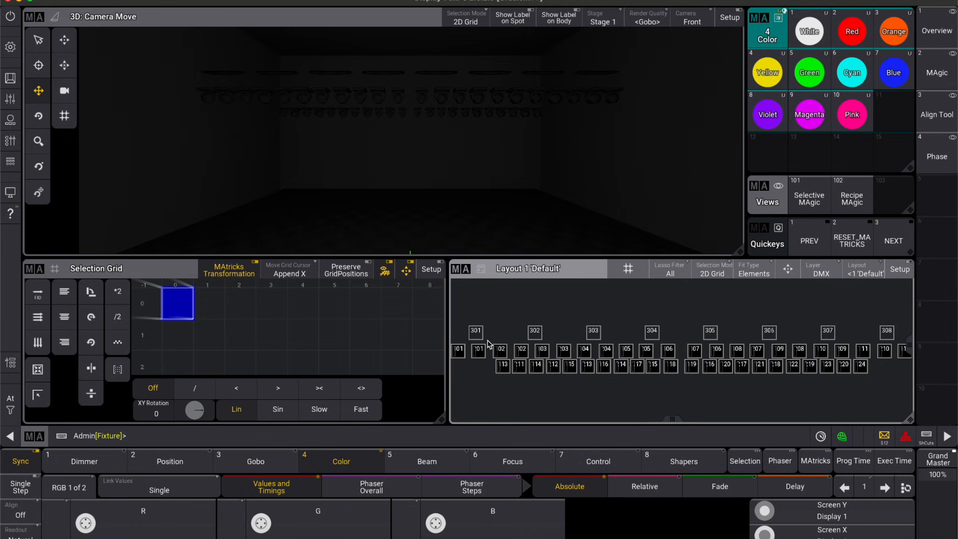
pyautogui.click(458, 353)
pyautogui.click(505, 349)
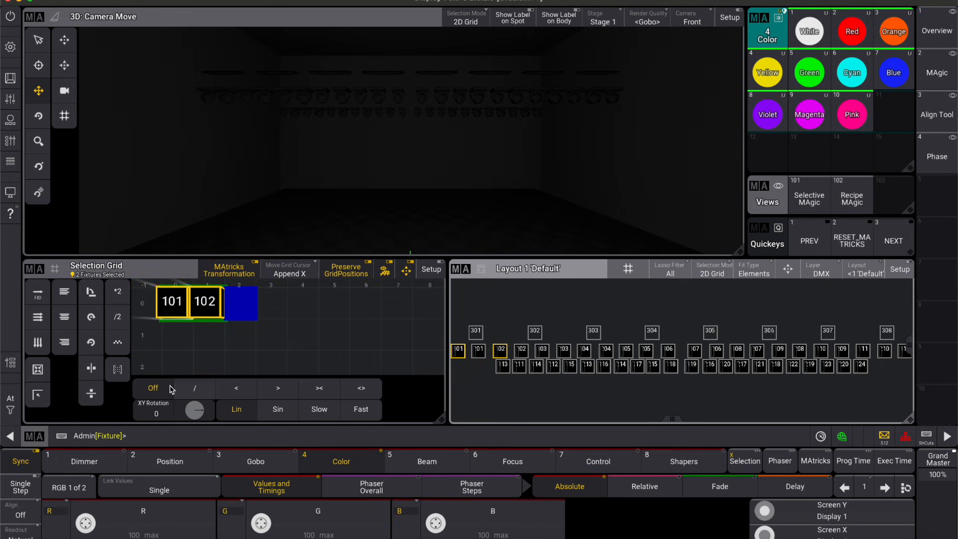
pyautogui.click(11, 405)
pyautogui.click(173, 386)
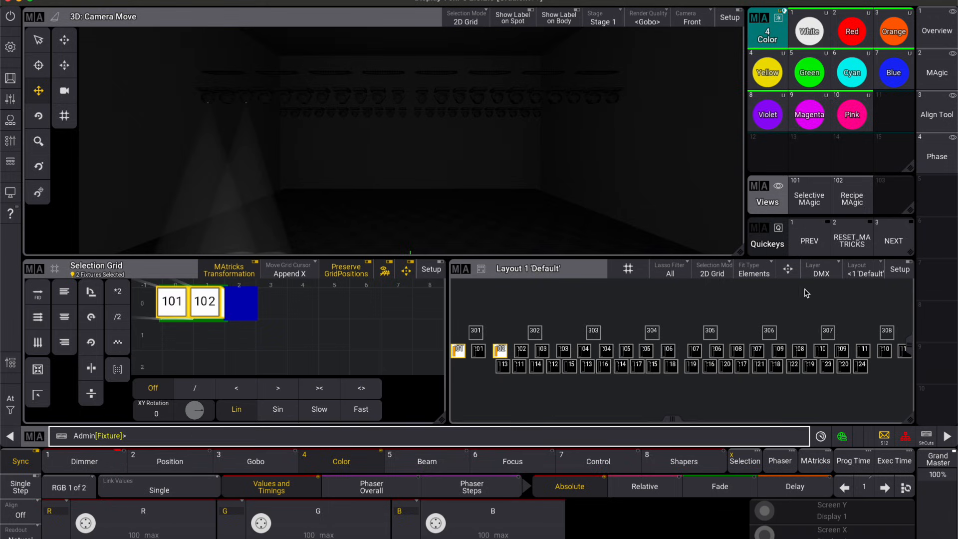
# Apply Yellow to fixture 101 and Blue to fixture 102, stepping through the selection, and reset the MAtricks to reselect both
pyautogui.click(893, 241)
pyautogui.click(762, 72)
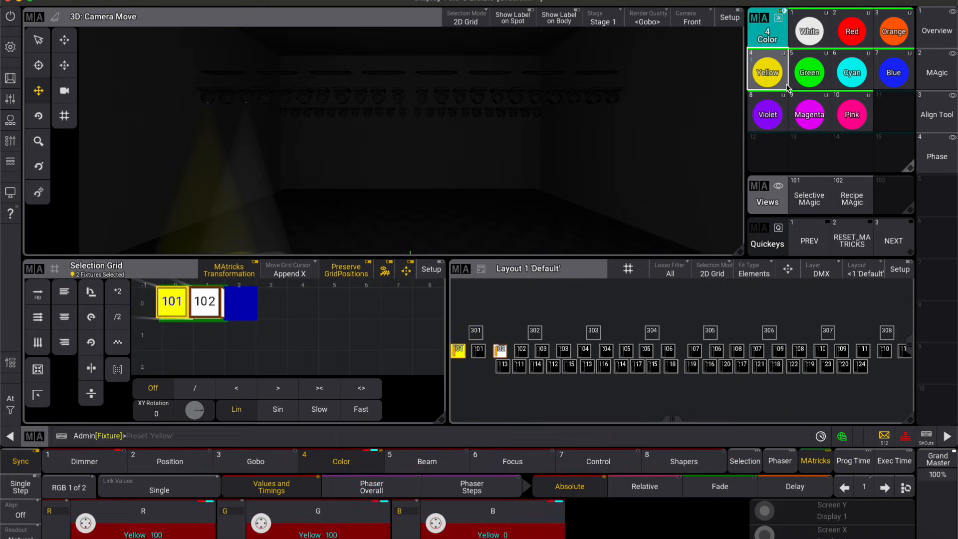
pyautogui.click(894, 240)
pyautogui.click(894, 72)
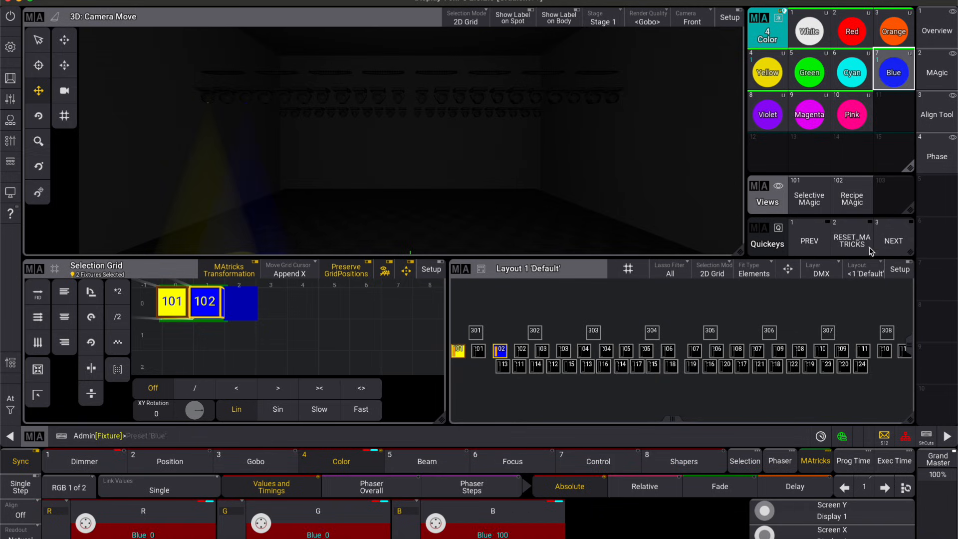
pyautogui.click(852, 240)
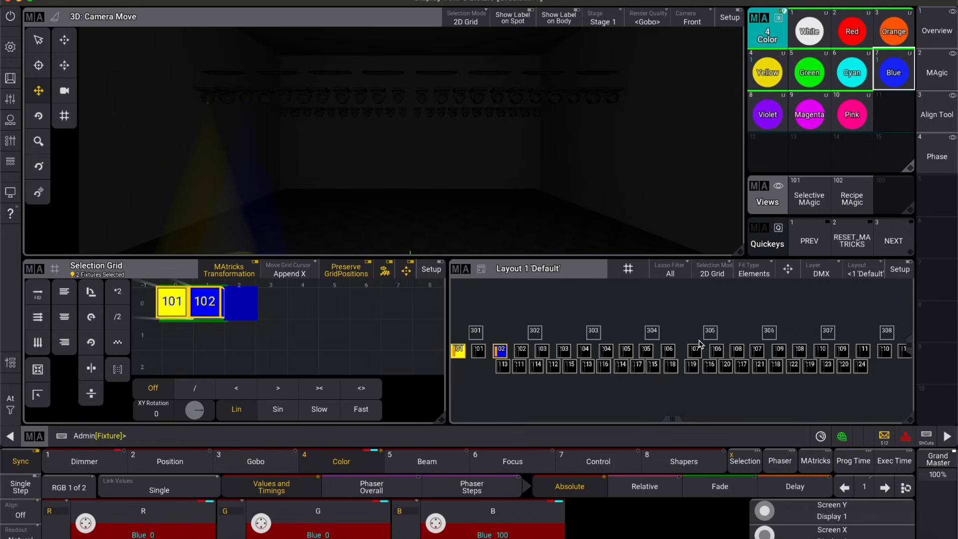
# Store the colors of fixtures 101 and 102 as a selective preset in color pool slot 11 with "st /selective"
pyautogui.click(405, 441)
pyautogui.write('st /selective')
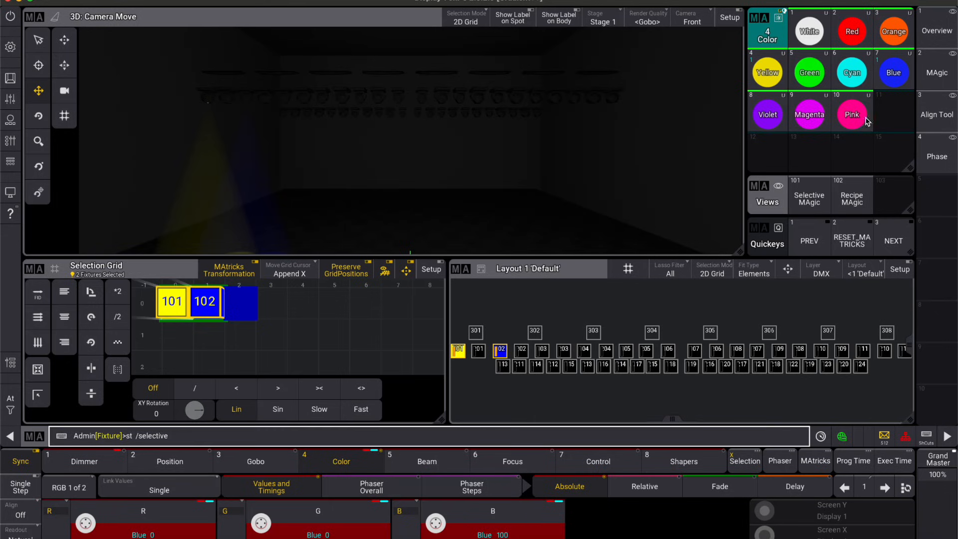
pyautogui.click(896, 116)
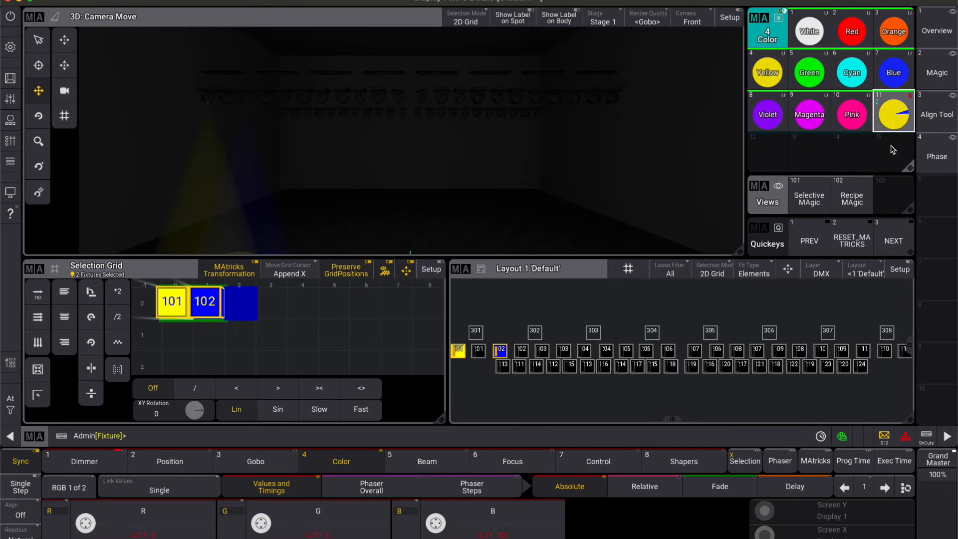
# Edit color preset 11 to enable MAgic and close its editor
pyautogui.rightClick(894, 119)
pyautogui.click(873, 122)
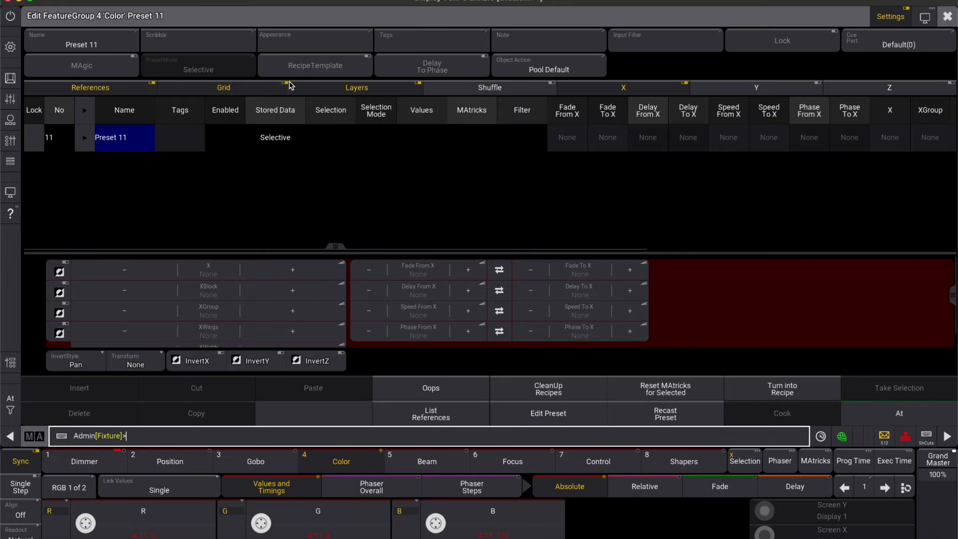
pyautogui.click(91, 68)
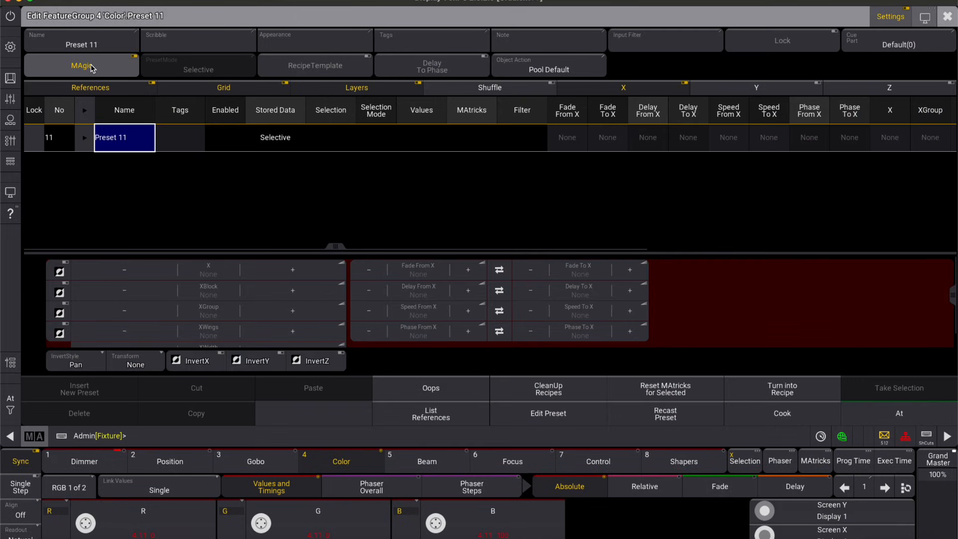
pyautogui.click(948, 16)
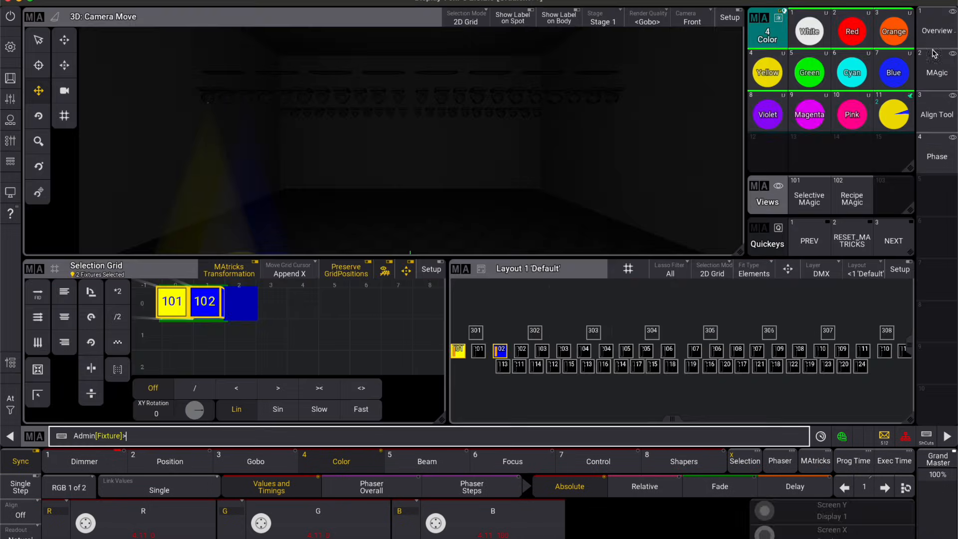
# Clear the fixture selection and all programmer values
pyautogui.click(11, 405)
pyautogui.click(78, 411)
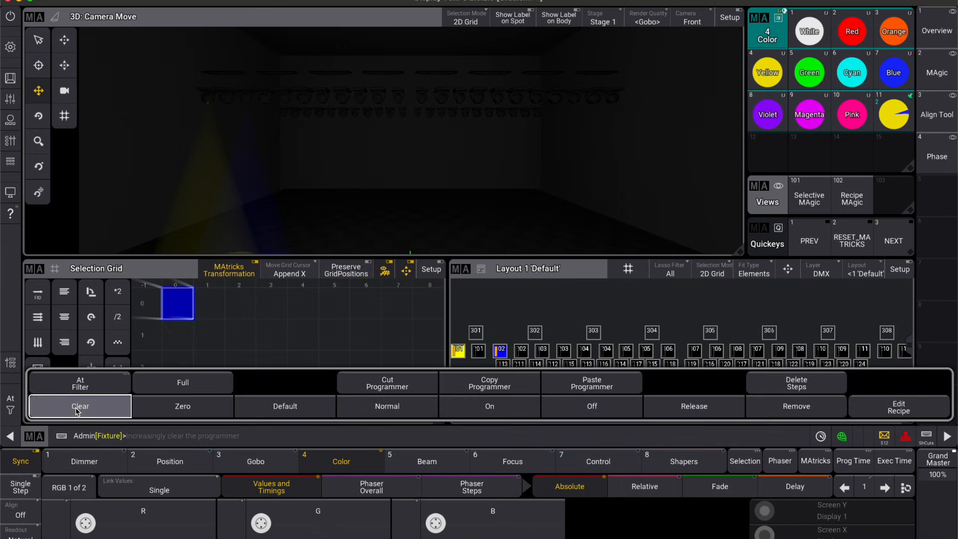
pyautogui.click(78, 411)
pyautogui.click(78, 411)
pyautogui.click(259, 219)
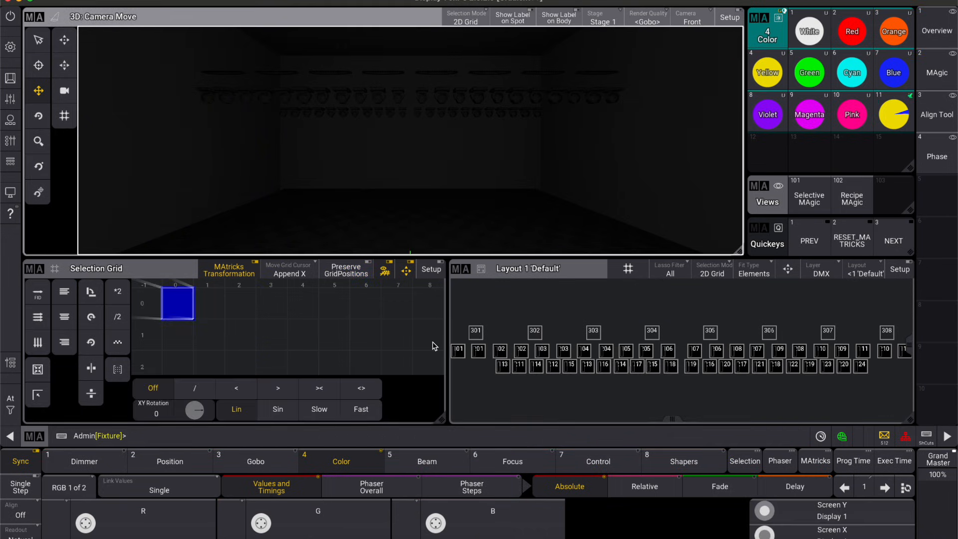
# Select fixtures 101 through 112, bring them to full intensity and apply color preset 11
pyautogui.click(519, 442)
pyautogui.write('10')
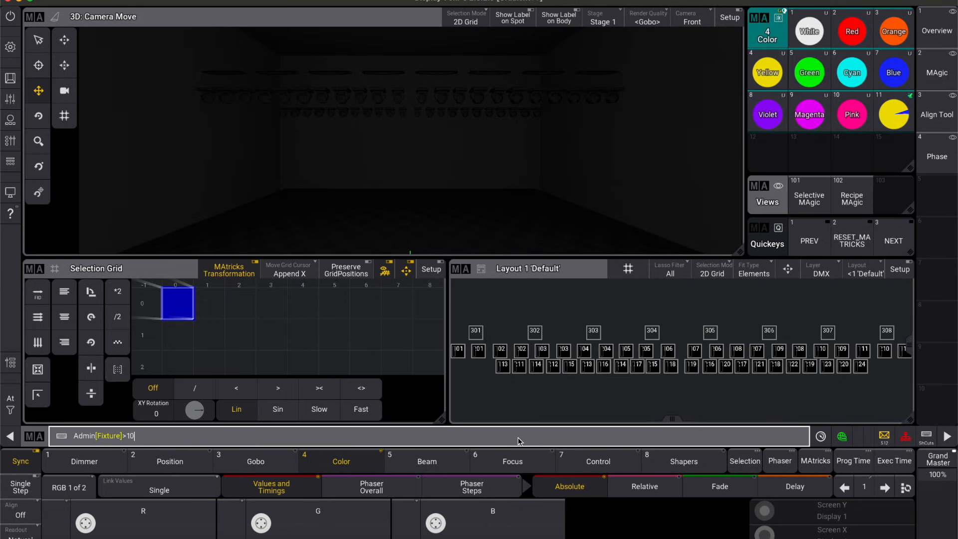
pyautogui.write('1t112')
pyautogui.press('Return')
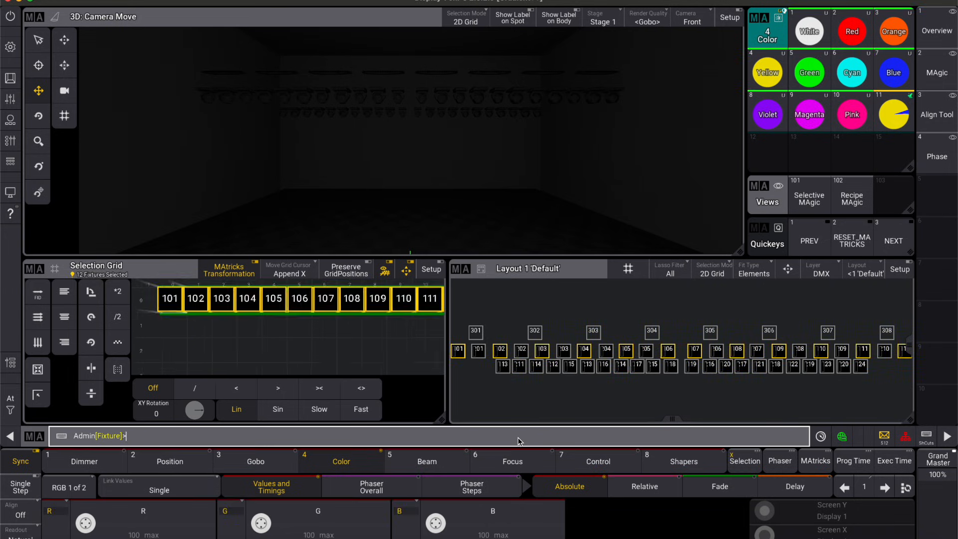
pyautogui.click(11, 404)
pyautogui.click(230, 391)
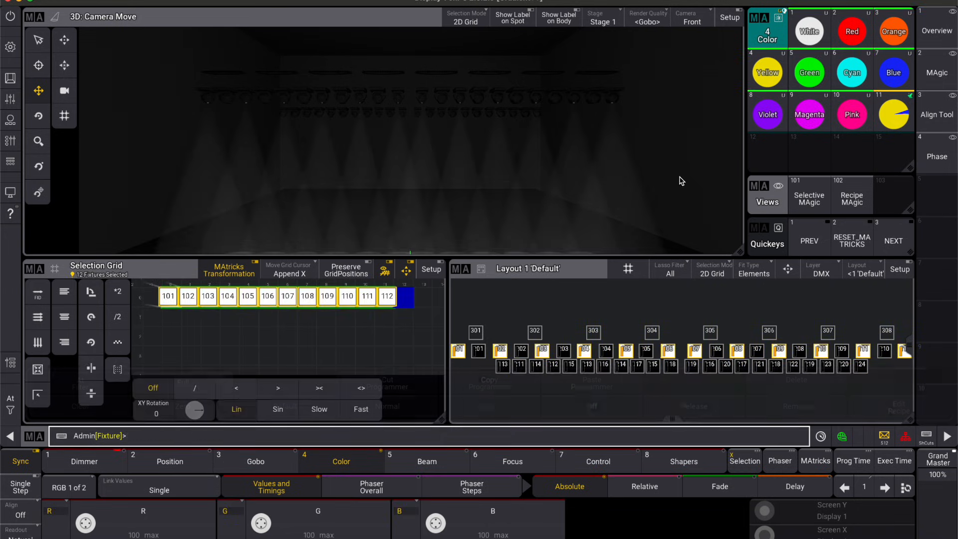
pyautogui.click(894, 111)
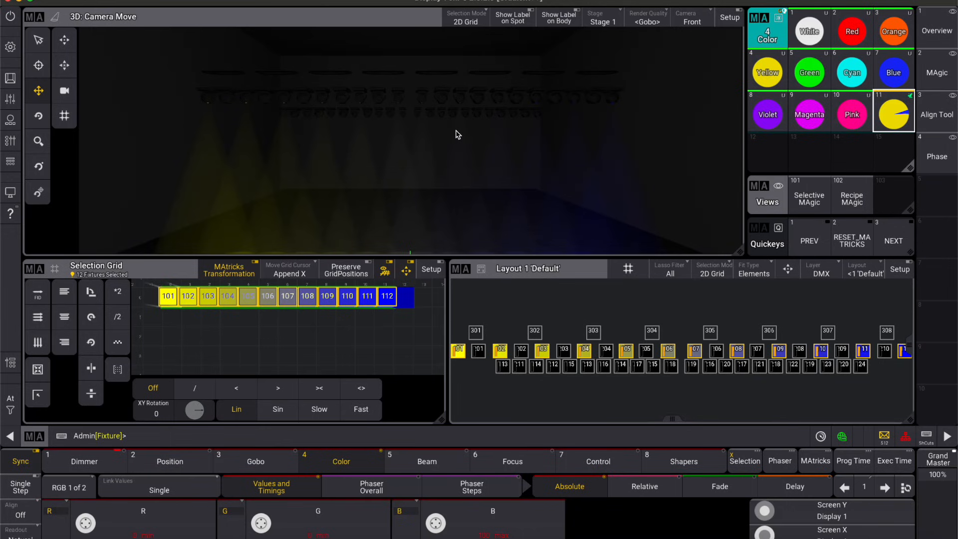
# Lasso-select the whole middle row of 100- and 200-series fixtures, set it to full and try to apply color preset 11
pyautogui.click(457, 353)
pyautogui.moveTo(456, 353); pyautogui.dragTo(915, 357)
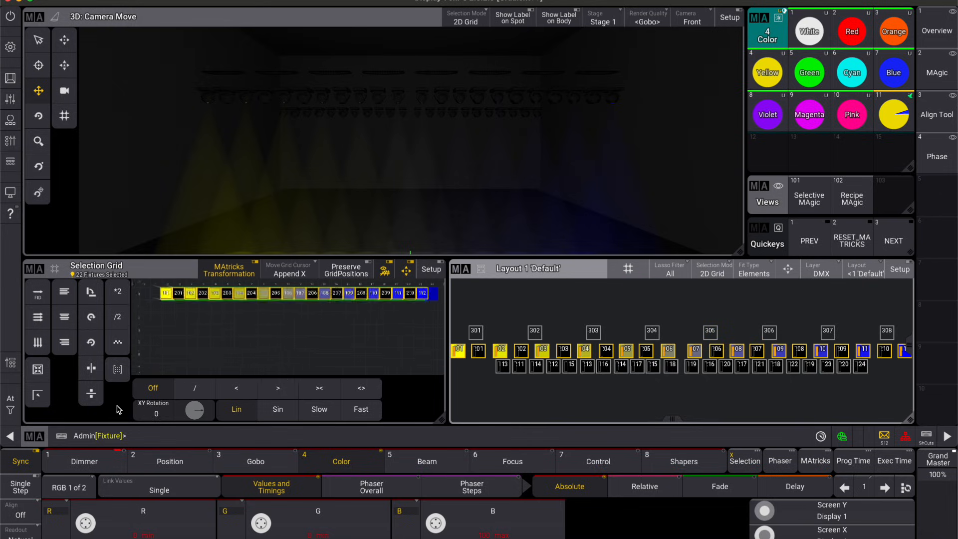
pyautogui.click(10, 398)
pyautogui.click(177, 377)
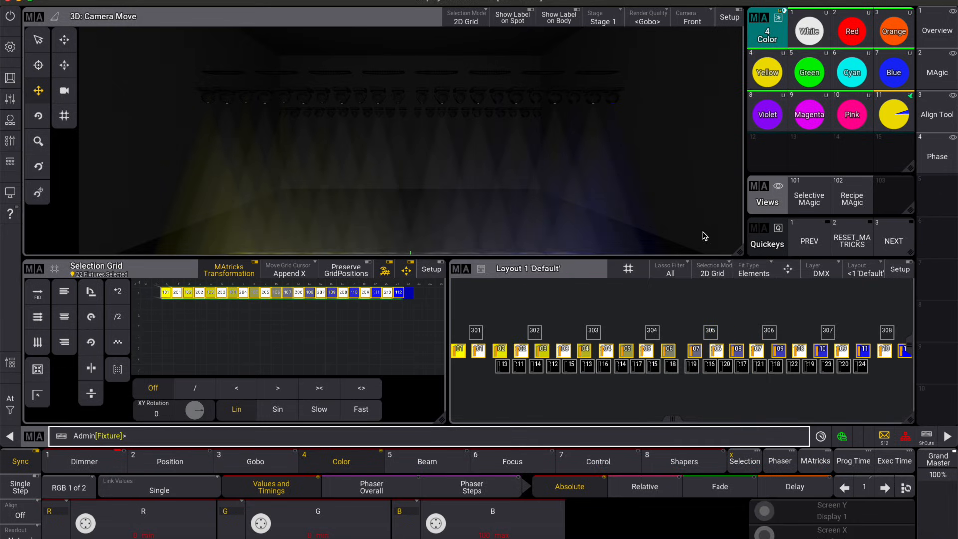
pyautogui.click(893, 114)
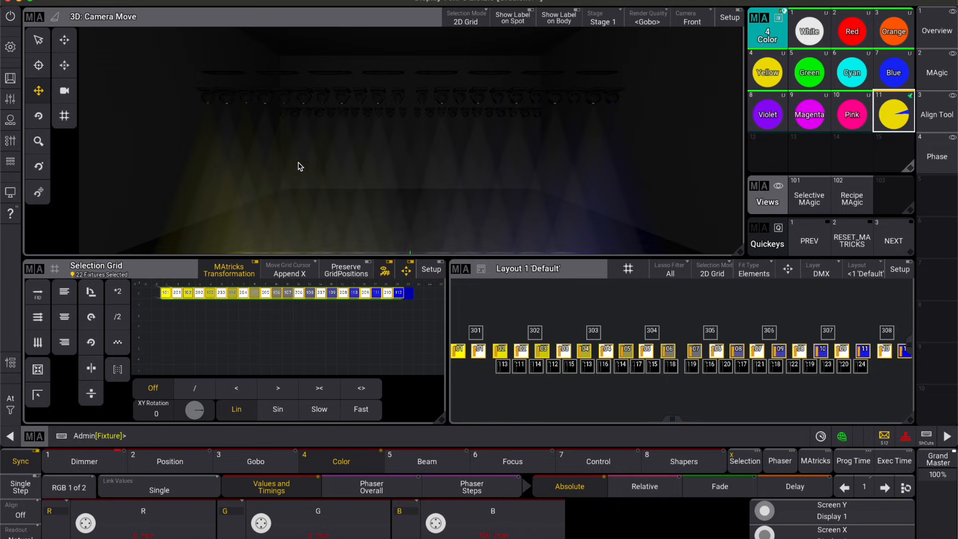
pyautogui.click(893, 99)
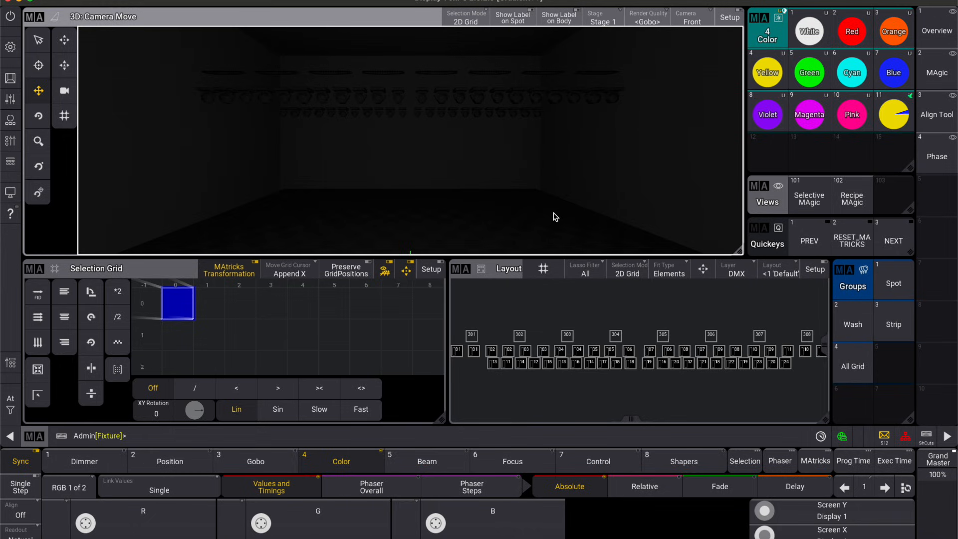
# Build a three-row grid selection with fixtures 101 and 102, 201 and 202, and 301 and 302 on separate rows
pyautogui.click(456, 352)
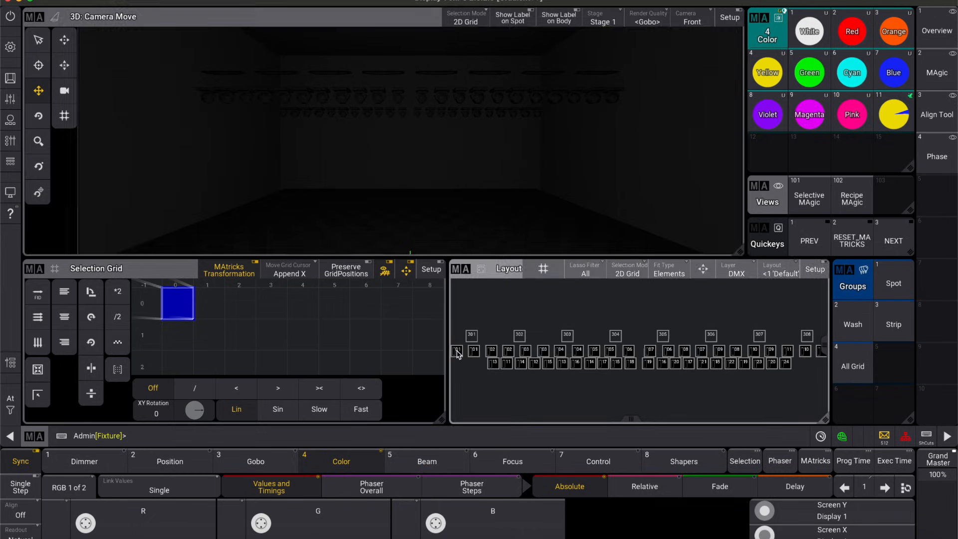
pyautogui.click(496, 354)
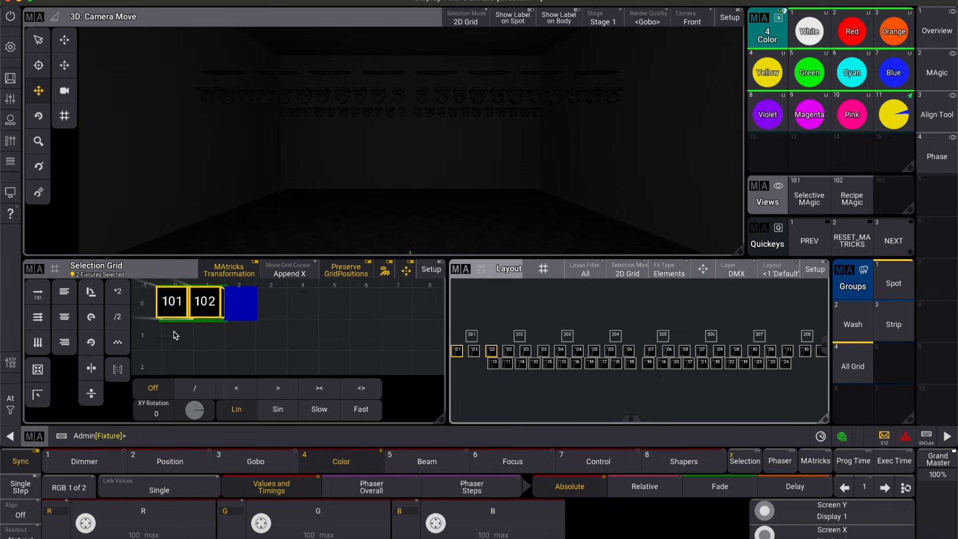
pyautogui.click(178, 346)
pyautogui.click(474, 352)
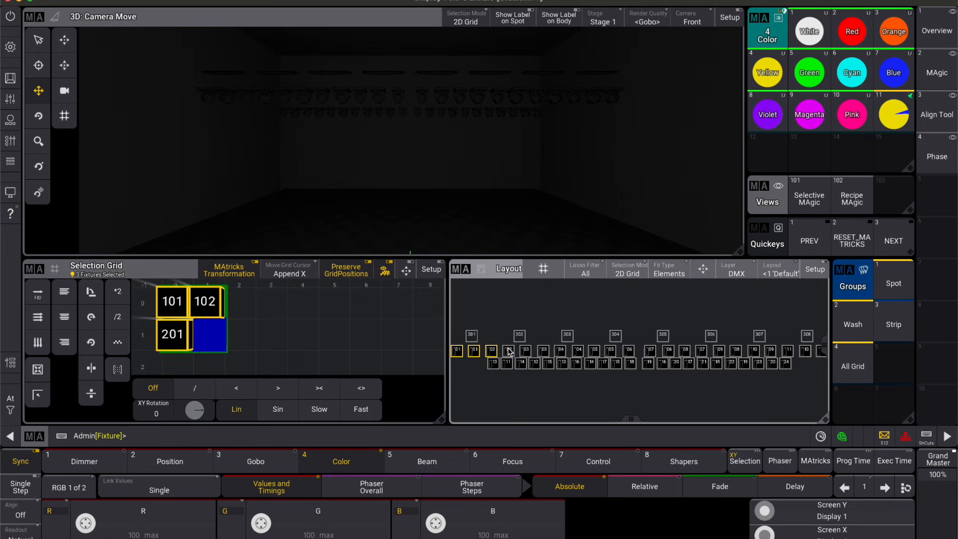
pyautogui.click(508, 352)
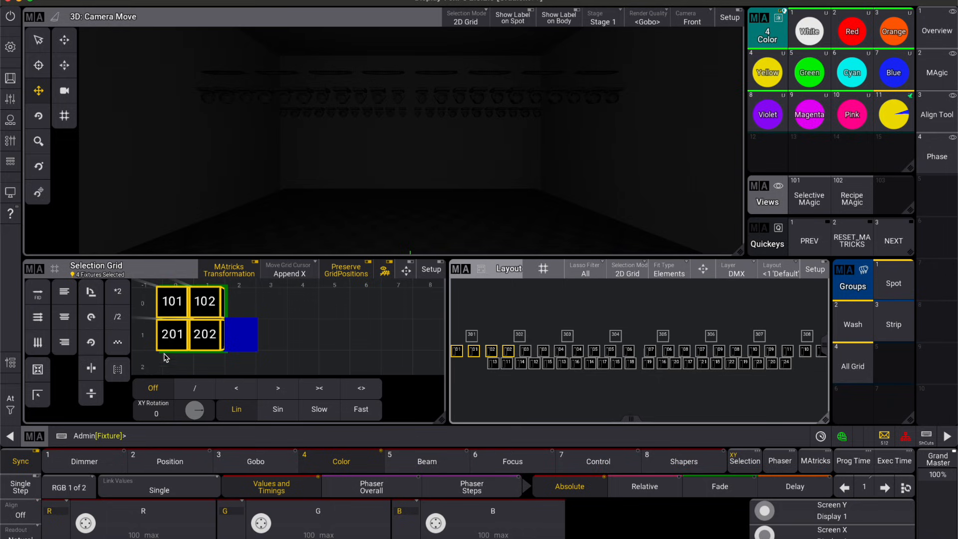
pyautogui.click(183, 366)
pyautogui.click(471, 335)
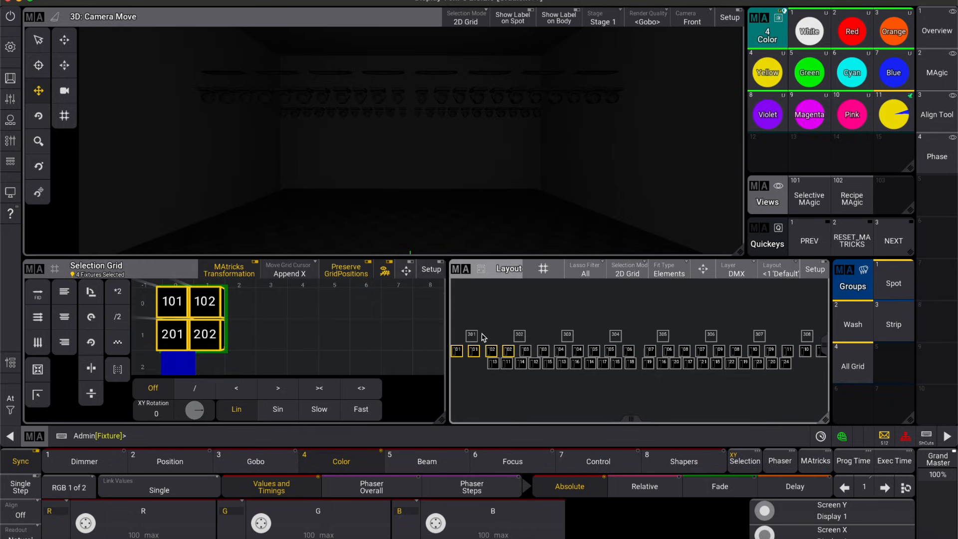
pyautogui.click(515, 339)
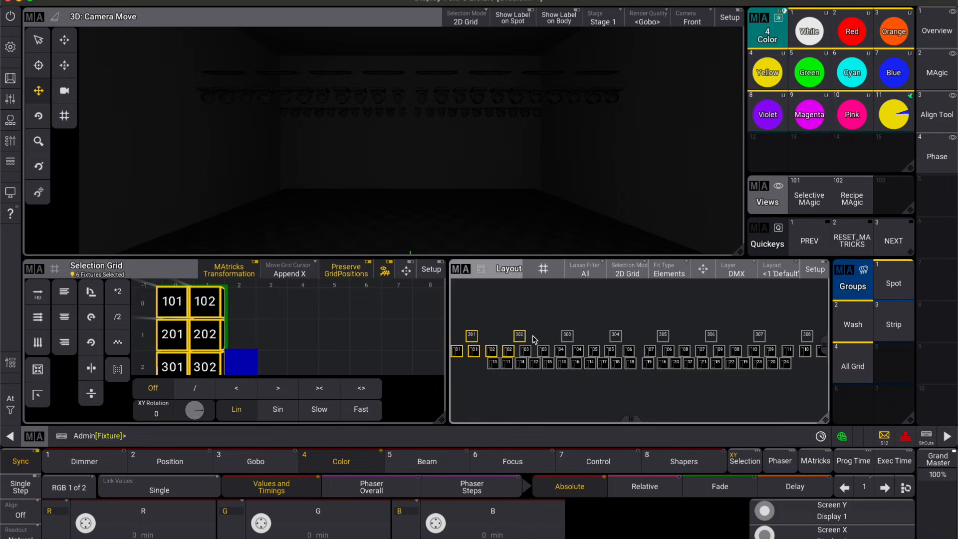
# Store the six-fixture grid selection as group 5 and name it Magic
pyautogui.click(893, 371)
pyautogui.moveTo(887, 380); pyautogui.dragTo(904, 336)
pyautogui.write('Magic')
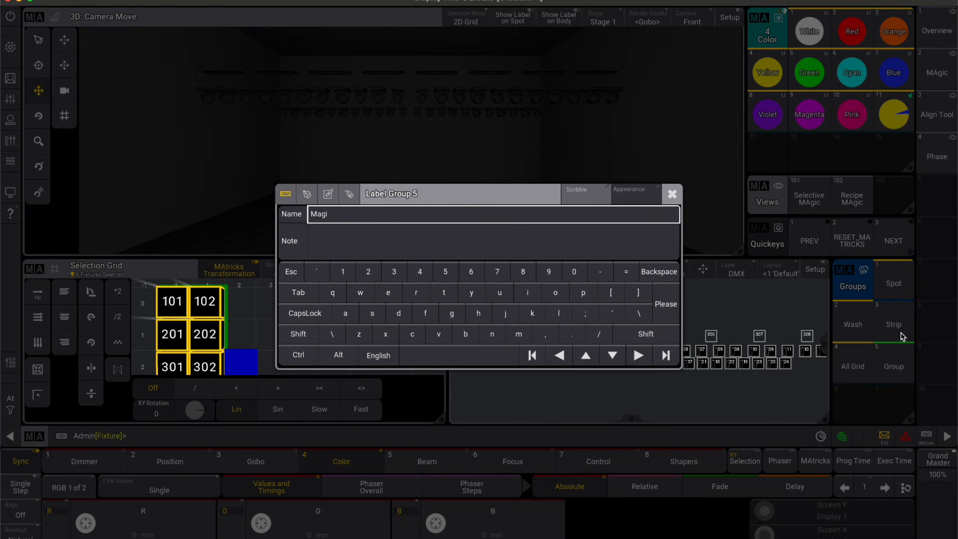
pyautogui.press('Return')
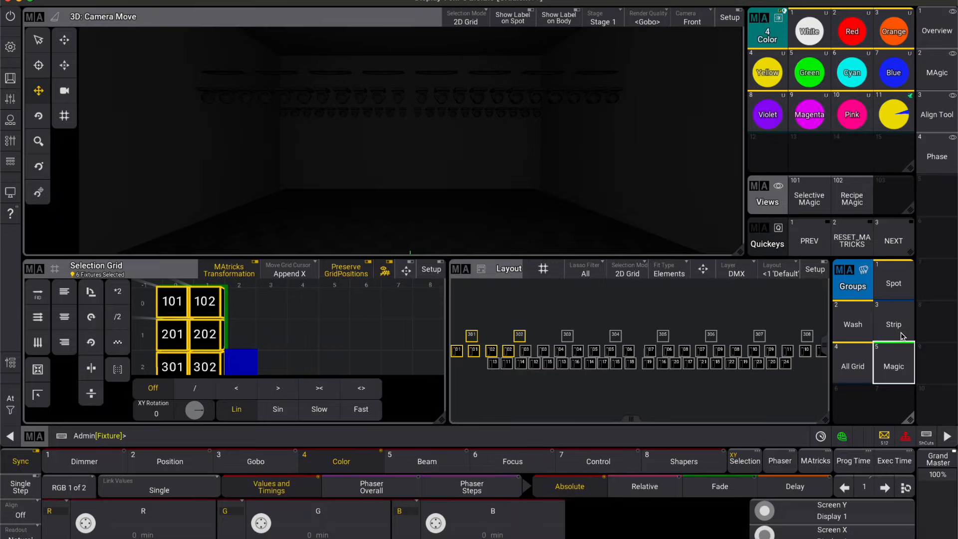
# Clear the six-fixture selection from the programmer
pyautogui.click(8, 408)
pyautogui.click(102, 414)
pyautogui.click(303, 301)
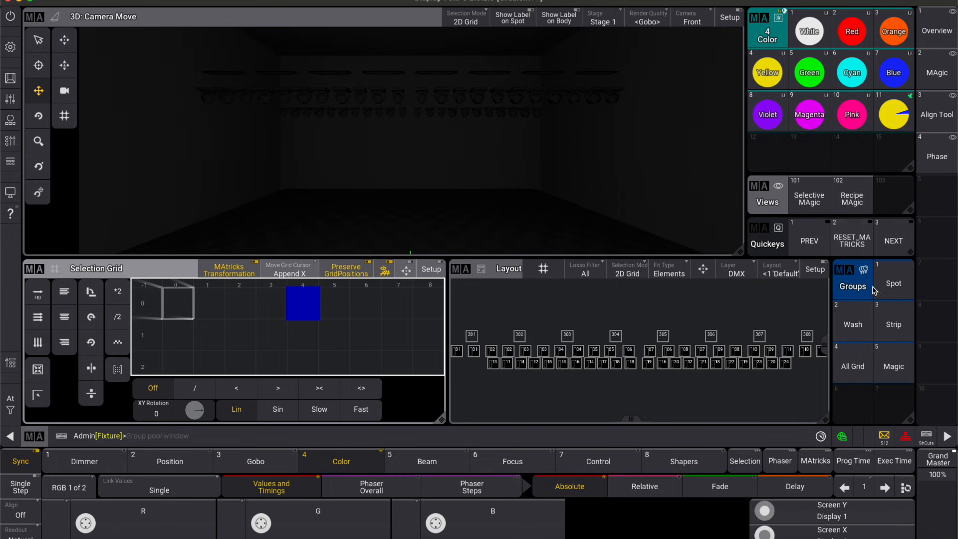
# Create color preset 12, turn it into a recipe preset and add a second recipe line
pyautogui.moveTo(770, 162); pyautogui.dragTo(739, 157)
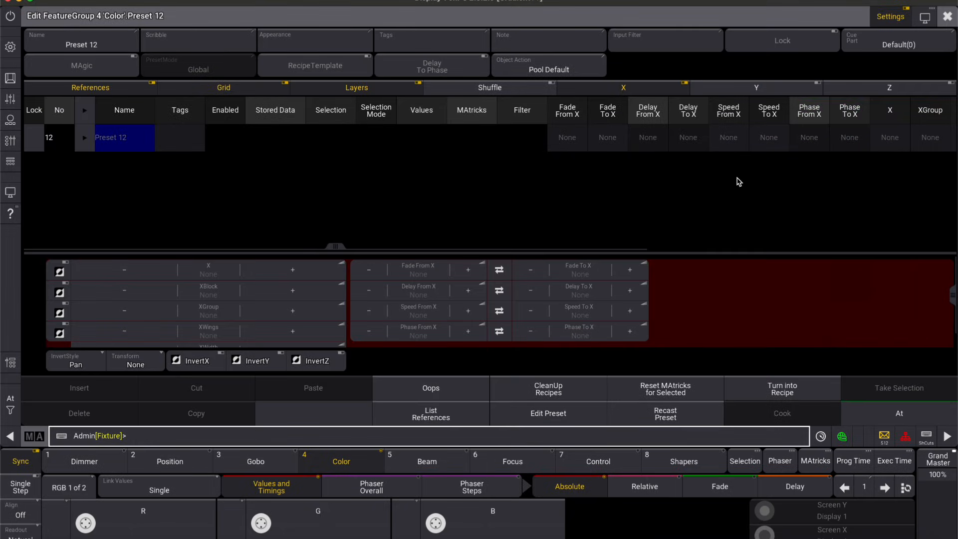
pyautogui.click(806, 392)
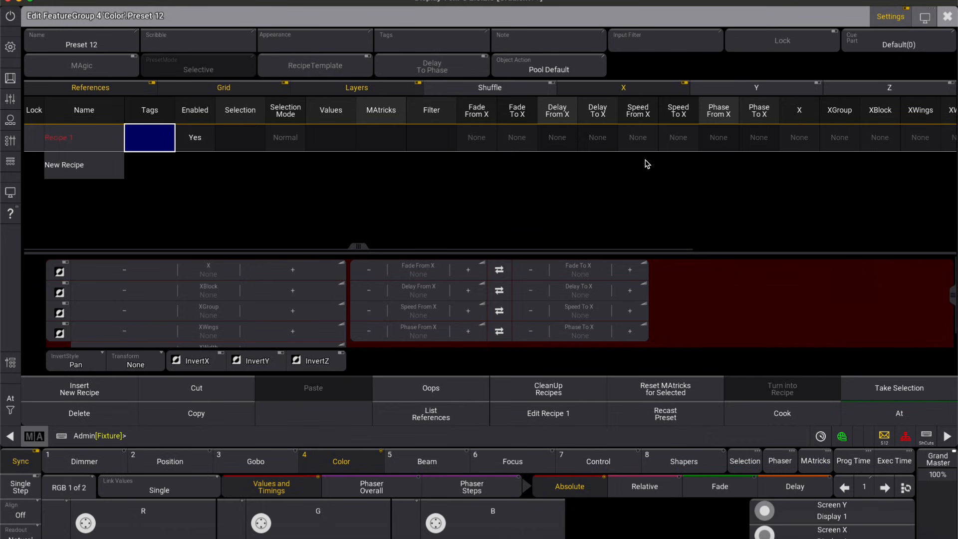
pyautogui.click(69, 175)
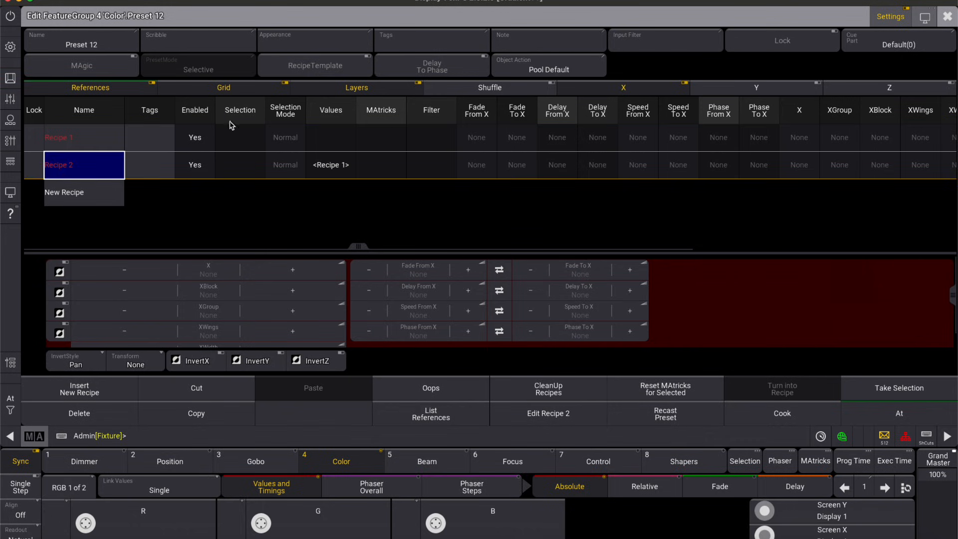
# Assign group 5 Magic as the selection of both recipe lines in color preset 12
pyautogui.click(242, 167)
pyautogui.click(242, 170)
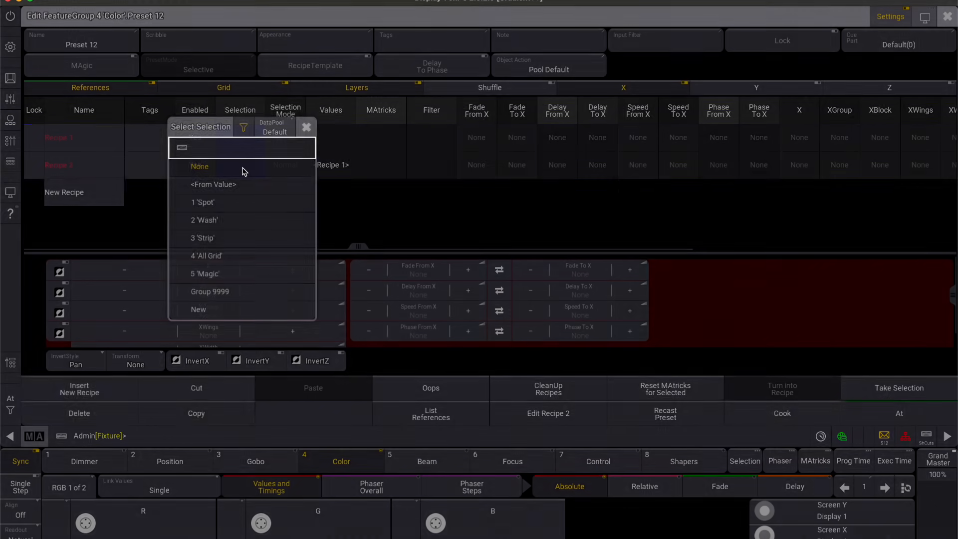
pyautogui.click(210, 275)
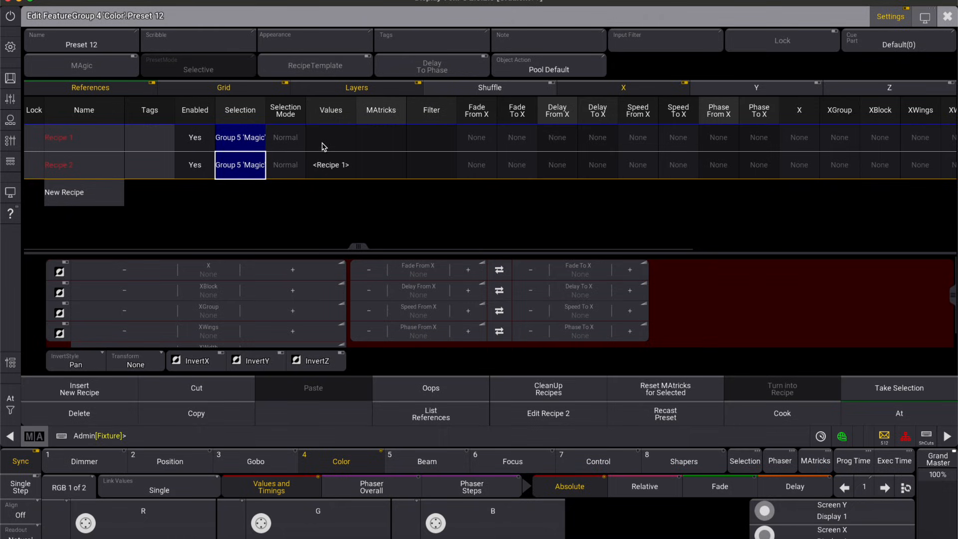
# Assign color preset 4 Yellow as the values of Recipe 1 and color preset 7 Blue as the values of Recipe 2
pyautogui.click(342, 141)
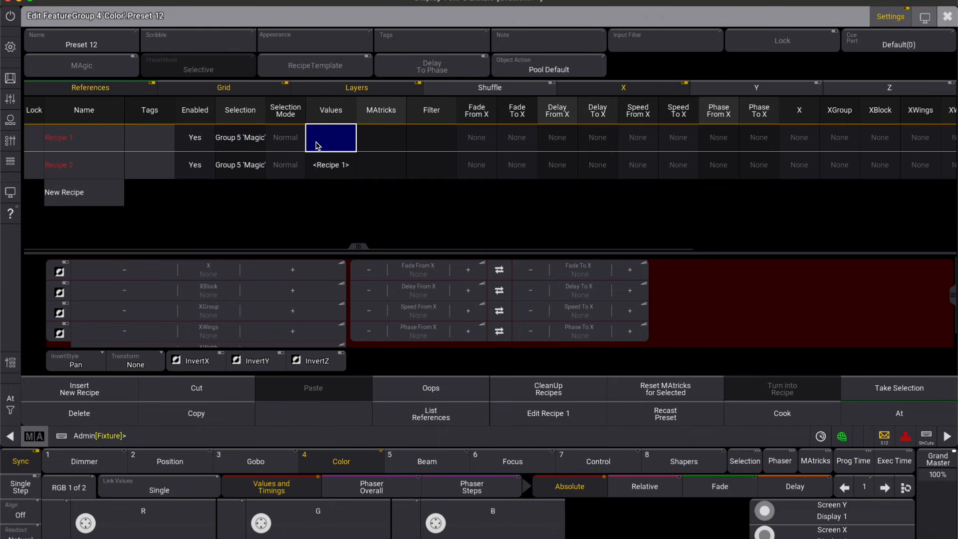
pyautogui.click(333, 142)
pyautogui.click(273, 206)
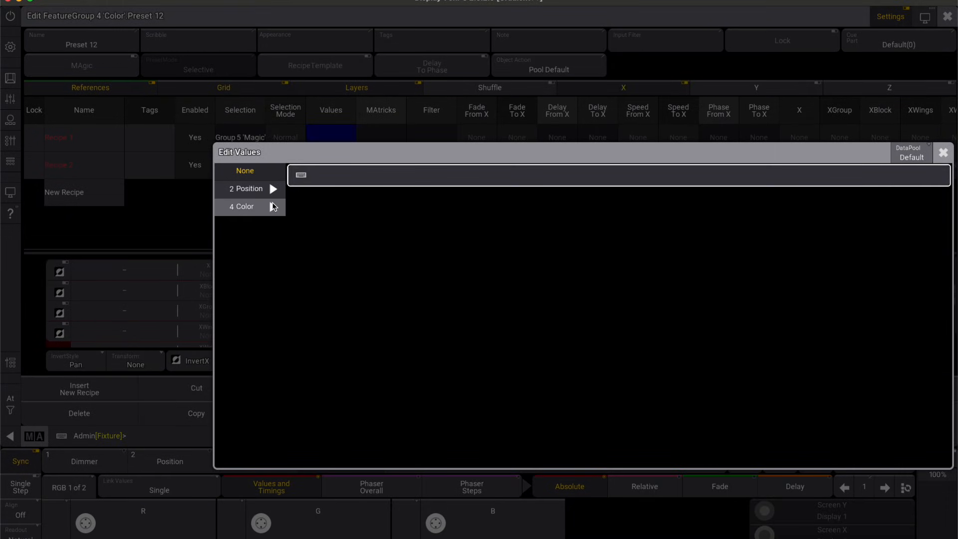
pyautogui.click(339, 253)
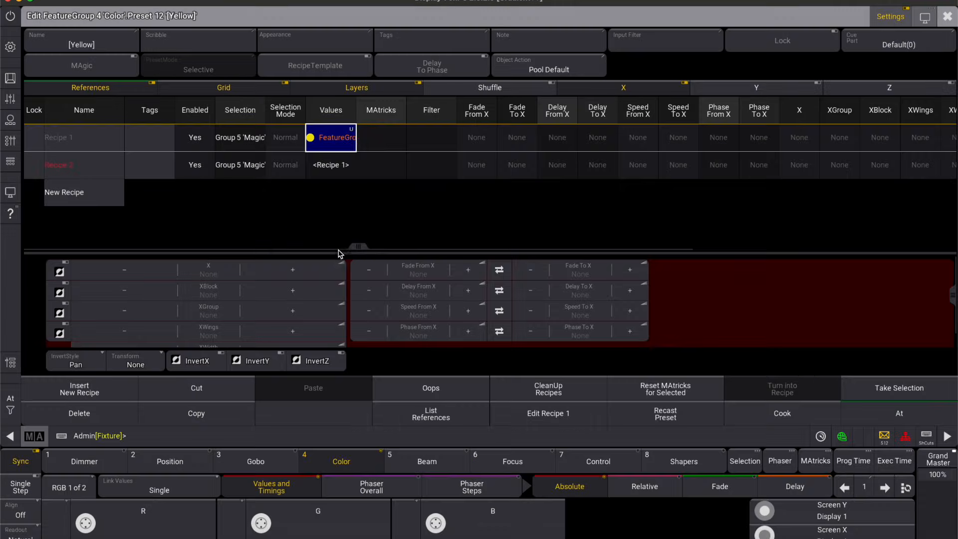
pyautogui.click(339, 166)
pyautogui.click(339, 166)
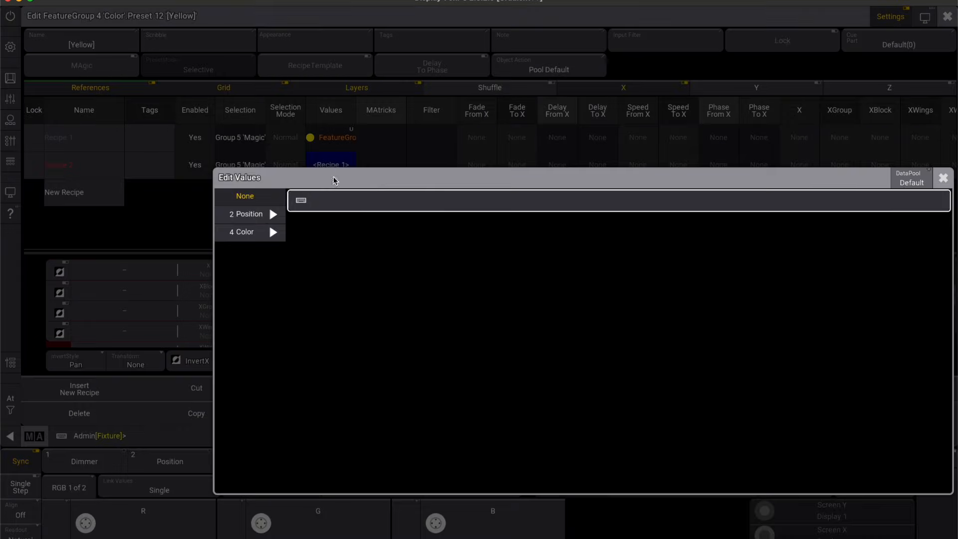
pyautogui.click(269, 237)
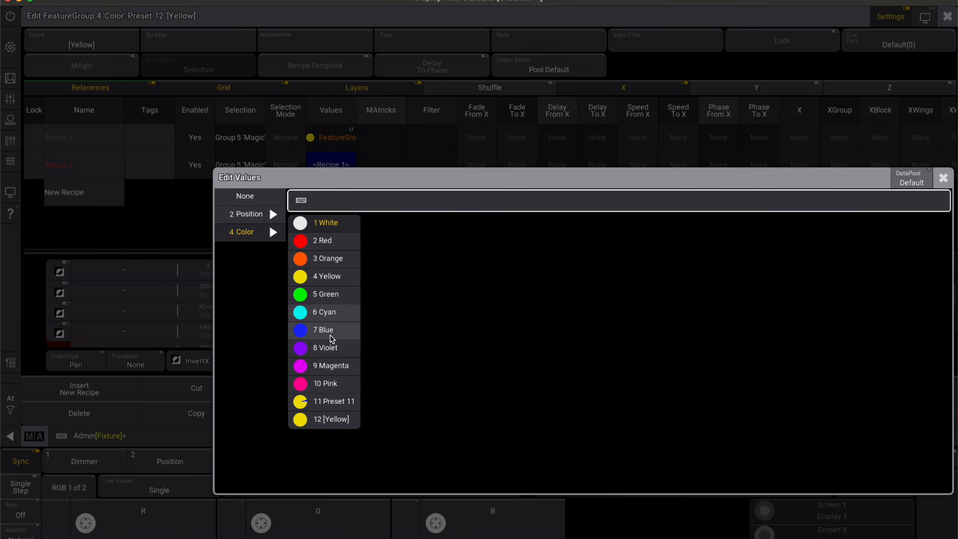
pyautogui.click(331, 332)
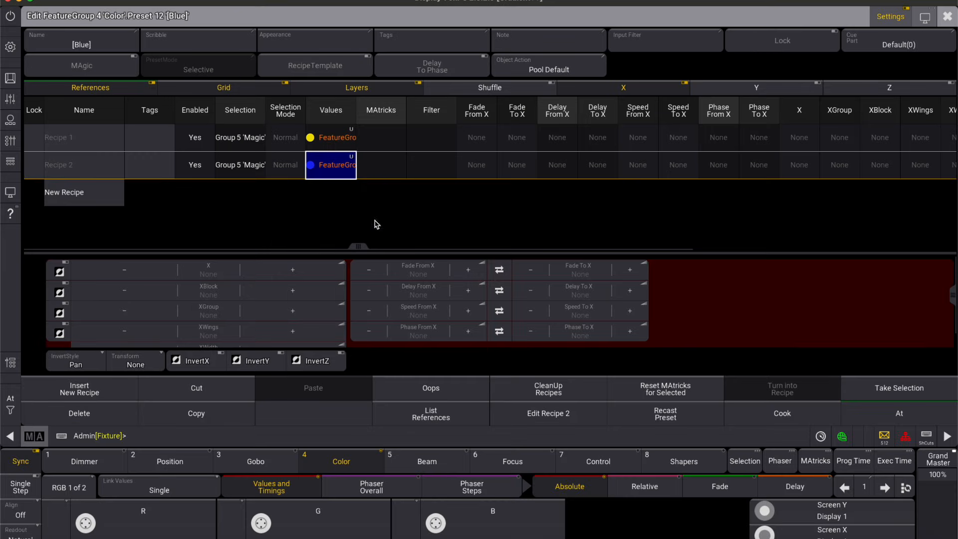
# Set X to 1 for Recipe 1 and to 2 for Recipe 2, and enable MAgic for the preset
pyautogui.moveTo(359, 248); pyautogui.dragTo(535, 249)
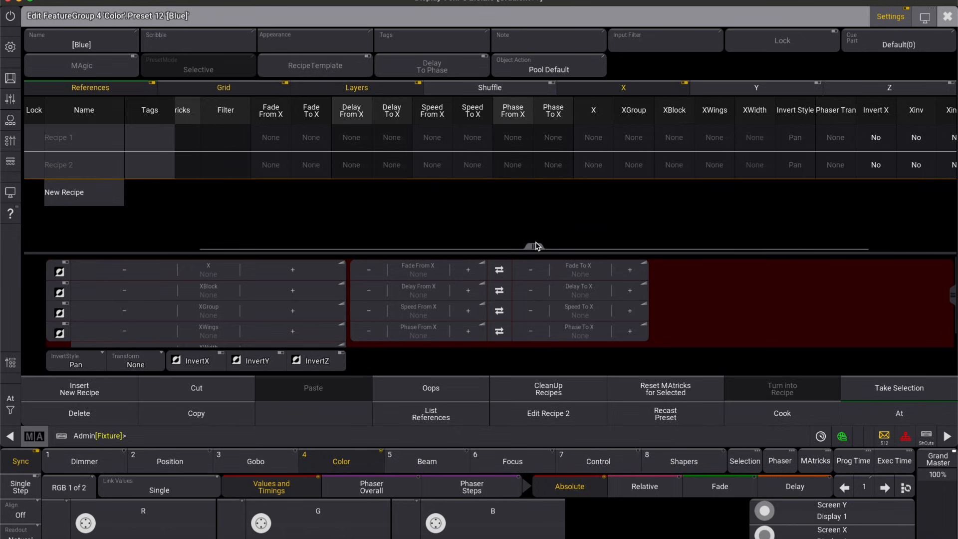
pyautogui.click(596, 138)
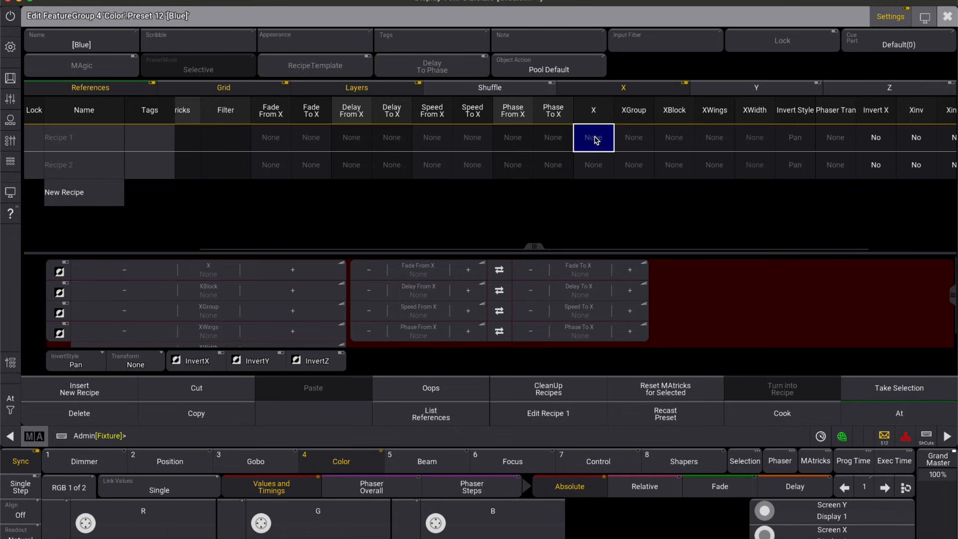
pyautogui.click(595, 139)
pyautogui.click(519, 253)
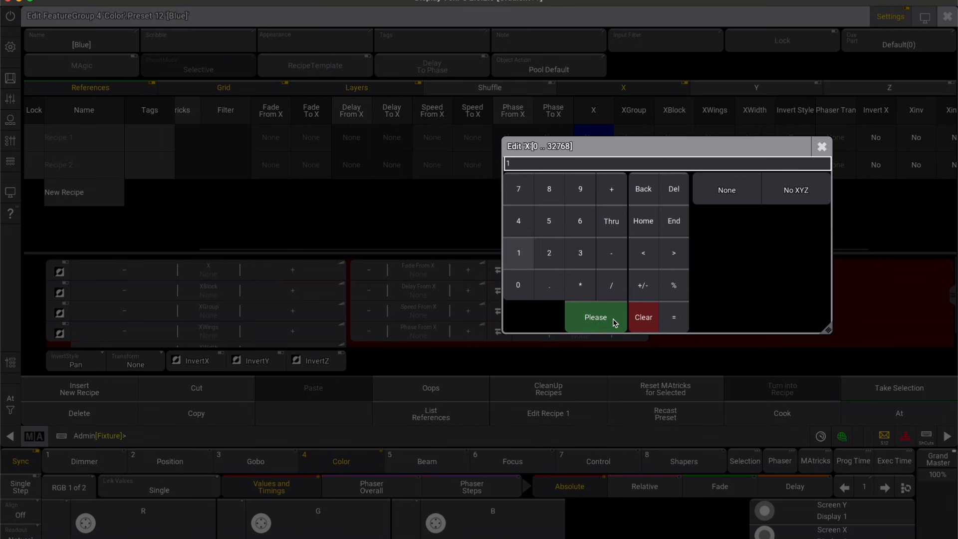
pyautogui.click(614, 322)
pyautogui.click(588, 170)
pyautogui.click(588, 170)
pyautogui.click(549, 287)
pyautogui.click(579, 355)
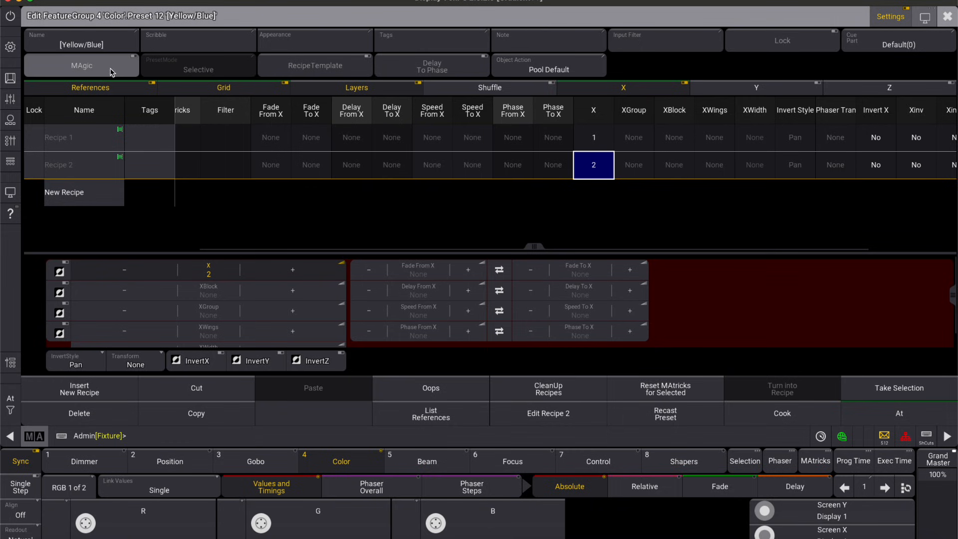
pyautogui.click(76, 64)
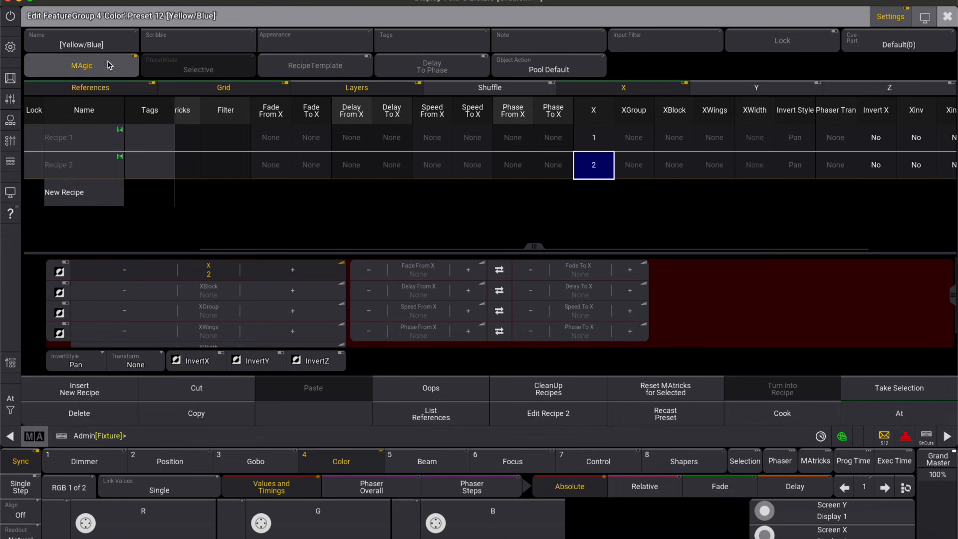
pyautogui.click(948, 17)
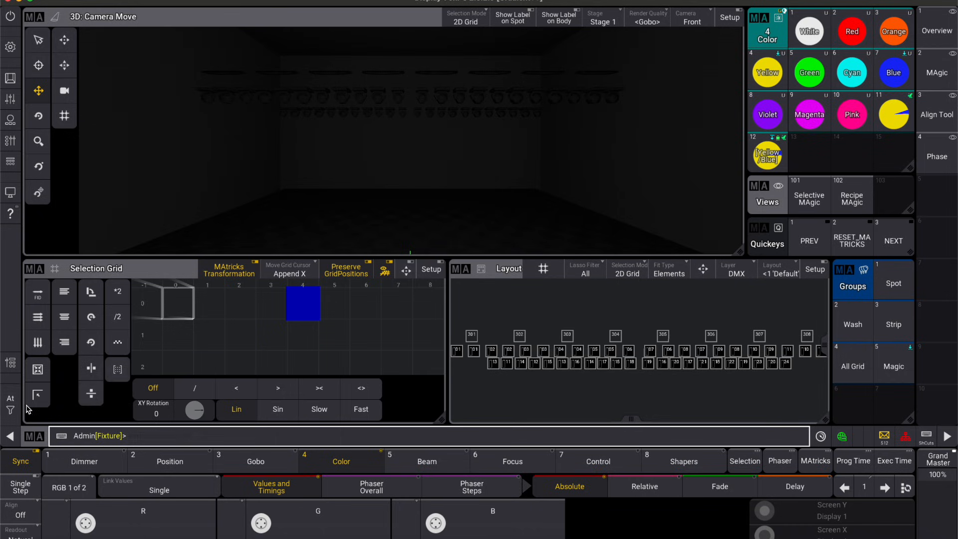
# Select the full middle row of 100- and 200-series fixtures in the layout, bring up their intensity and apply color preset 12 [Yellow/Blue]
pyautogui.click(10, 402)
pyautogui.click(65, 411)
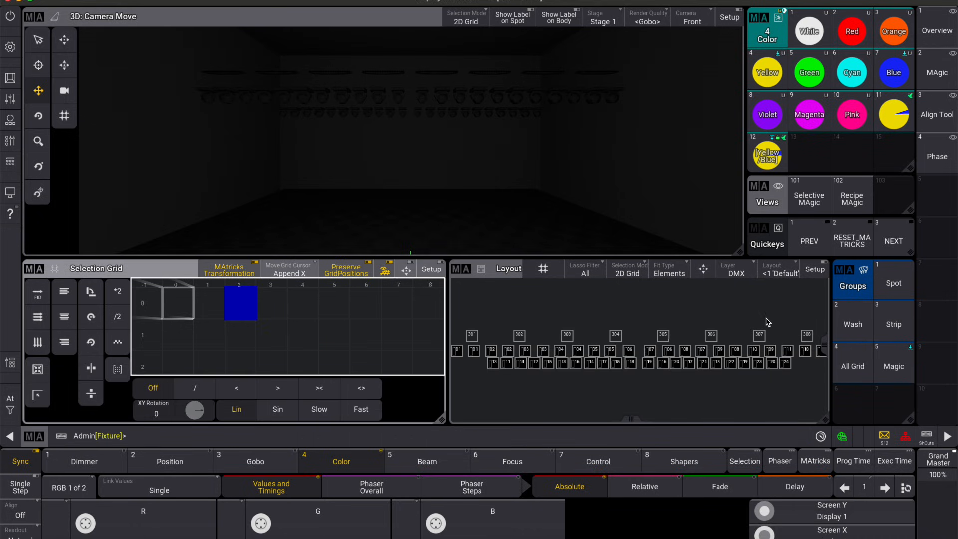
pyautogui.moveTo(460, 351); pyautogui.dragTo(826, 357)
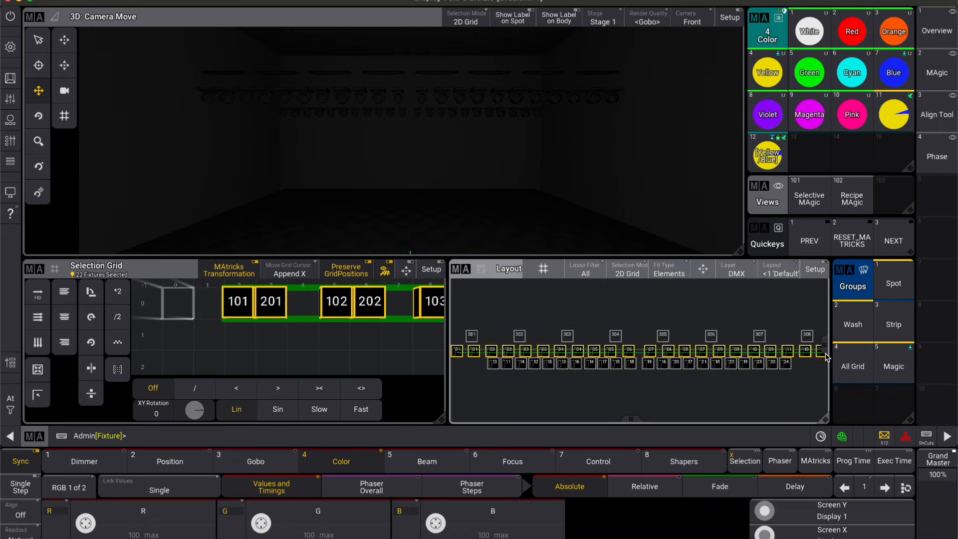
pyautogui.click(10, 402)
pyautogui.click(154, 380)
pyautogui.click(767, 155)
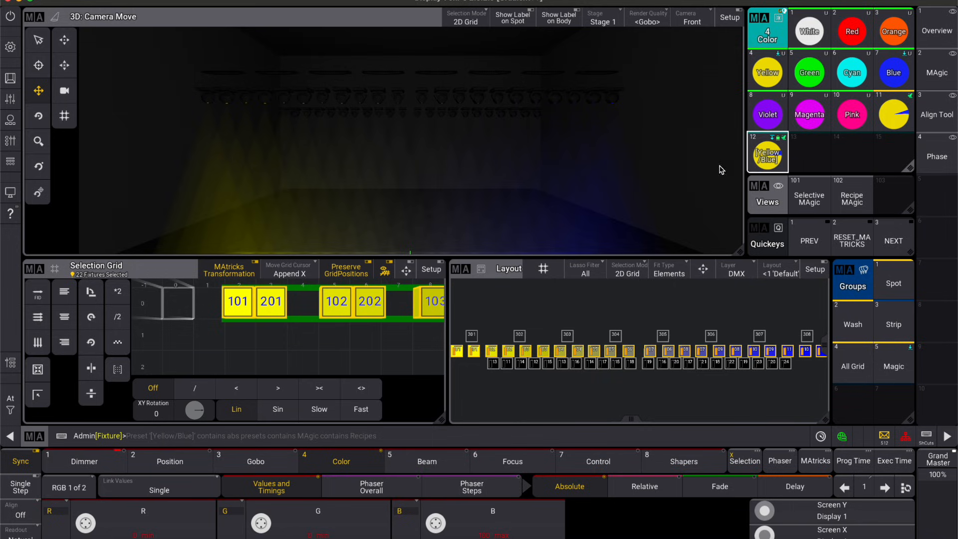
# Select the Strip group, bring up its intensity and apply color preset 12 [Yellow/Blue] to it
pyautogui.click(892, 310)
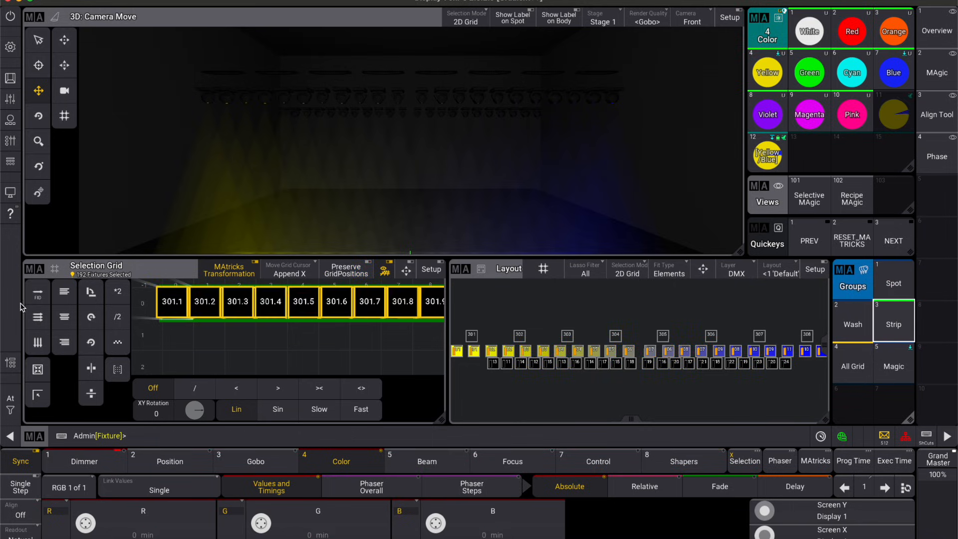
pyautogui.click(11, 407)
pyautogui.click(150, 385)
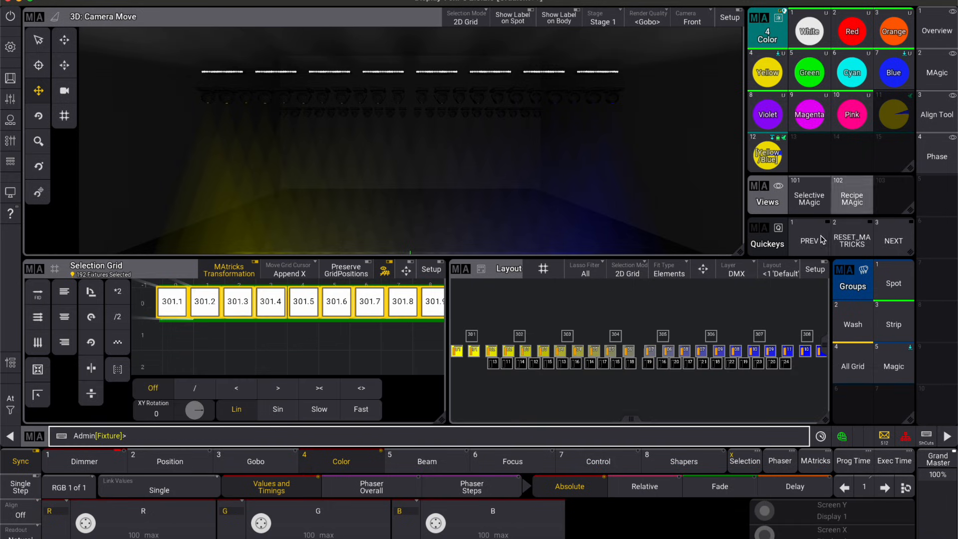
pyautogui.click(768, 155)
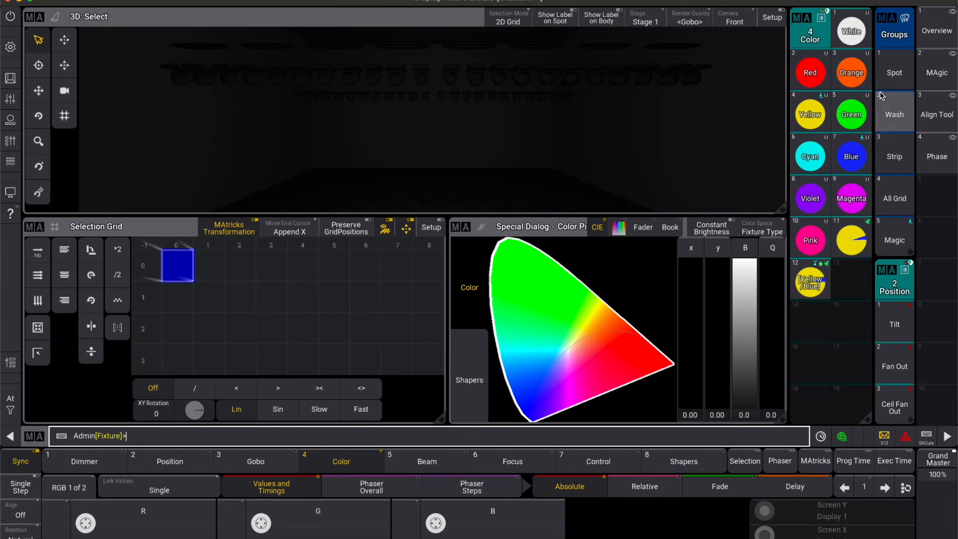
# Select all spot, wash and strip fixtures with their grid positions preserved and bring up their intensity
pyautogui.click(887, 105)
pyautogui.click(895, 156)
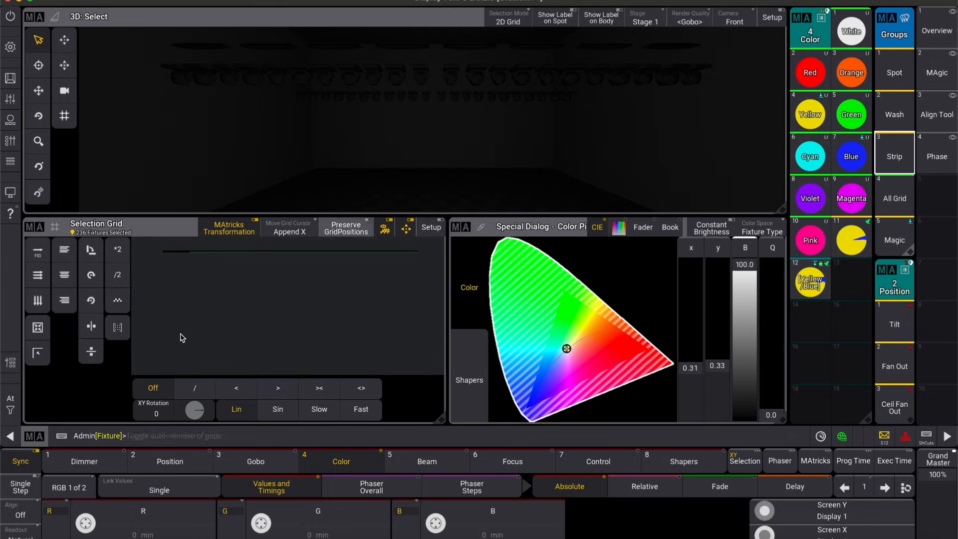
pyautogui.click(10, 402)
pyautogui.click(160, 382)
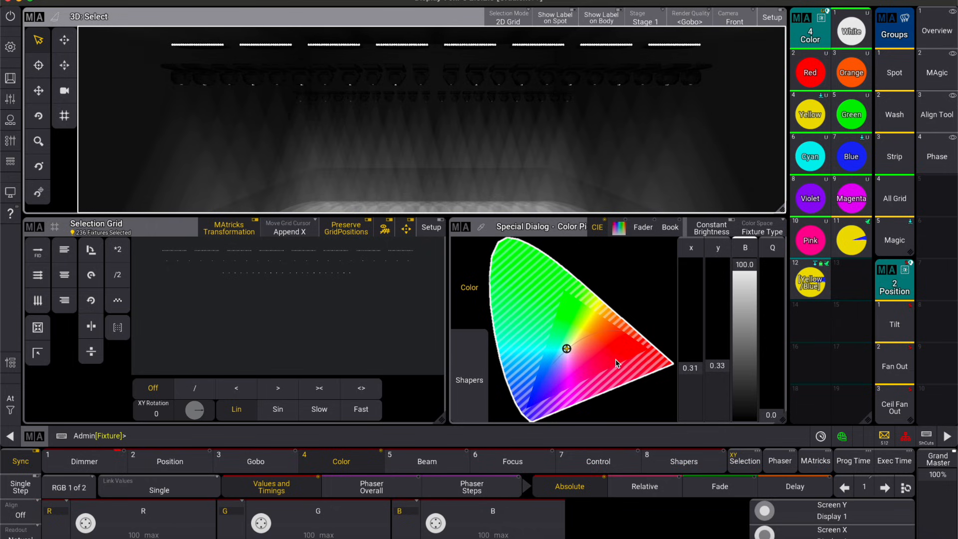
# Color the selected fixtures red, set the align mode to < and spread their color from red to blue
pyautogui.moveTo(605, 341); pyautogui.dragTo(706, 383)
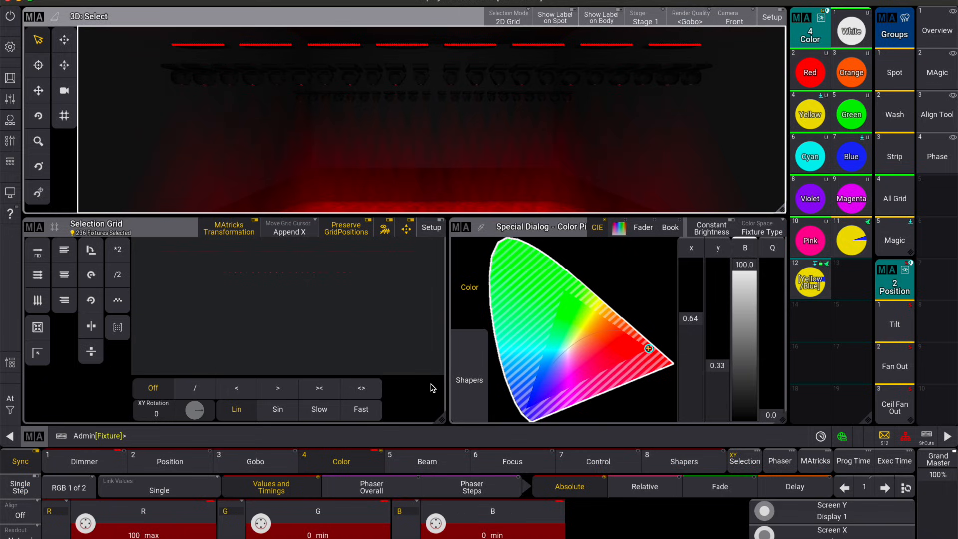
pyautogui.click(248, 393)
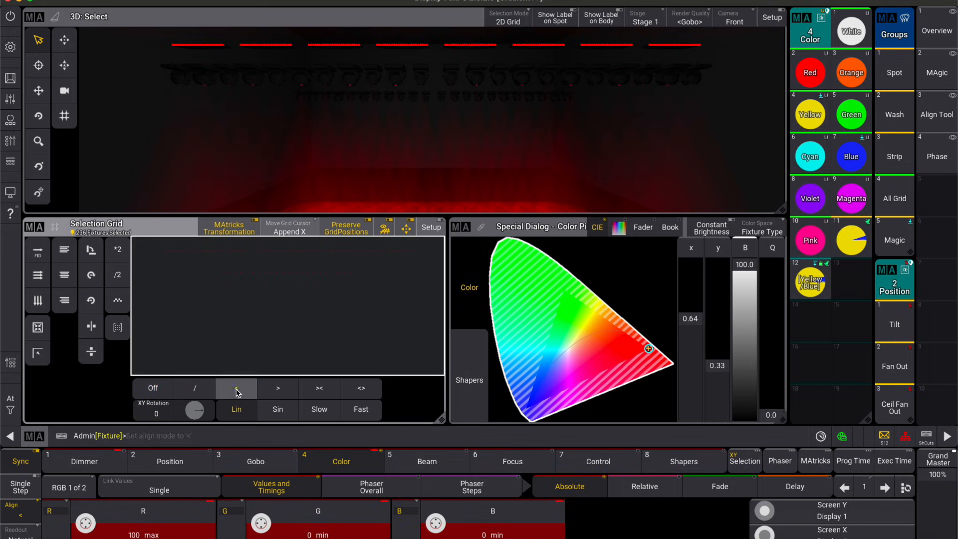
pyautogui.moveTo(648, 351)
pyautogui.mouseDown()
pyautogui.moveTo(621, 355)
pyautogui.moveTo(600, 376)
pyautogui.moveTo(526, 408)
pyautogui.mouseUp()
# Change the aligned color spread so that it runs from red to green across the selected fixtures
pyautogui.press('ctrl')
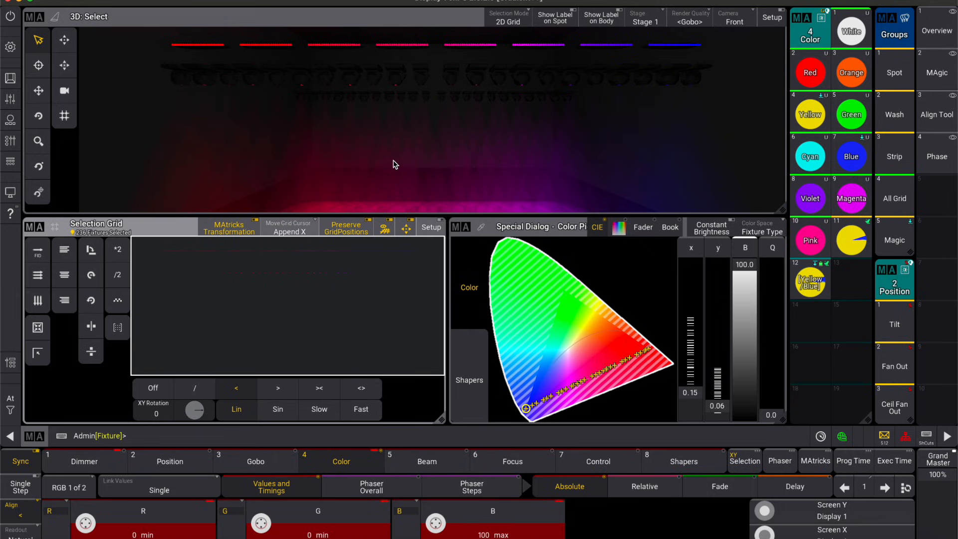
pyautogui.scroll(-5, 392, 160)
pyautogui.scroll(3, 394, 160)
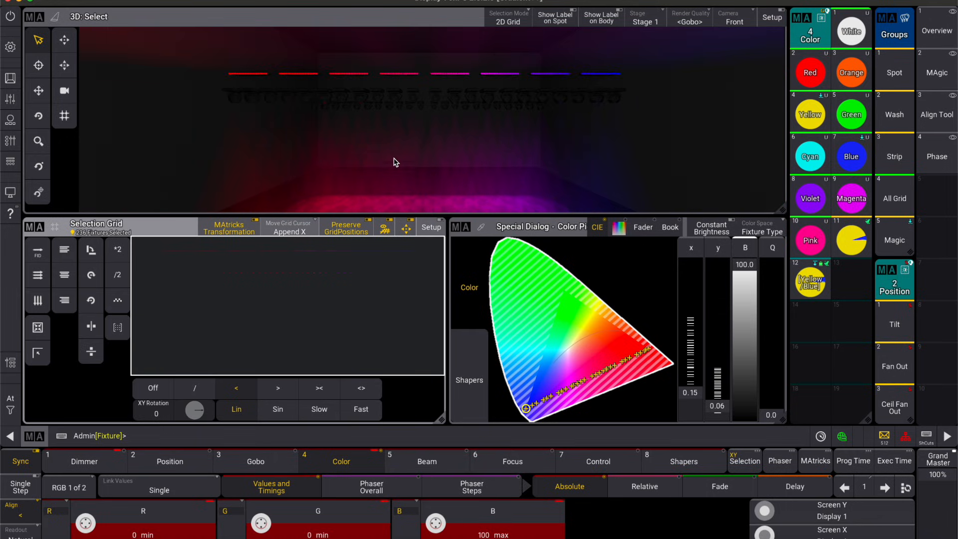
pyautogui.click(39, 90)
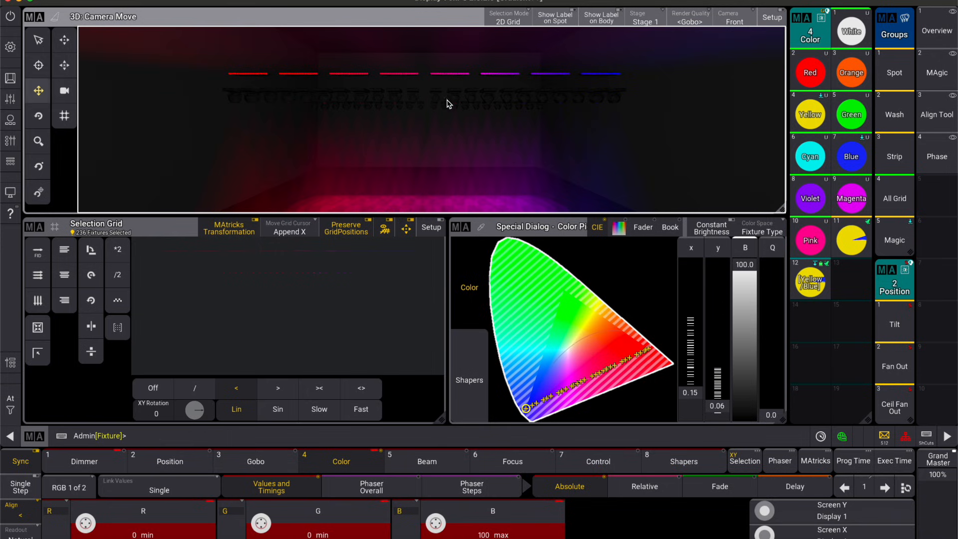
pyautogui.moveTo(422, 159); pyautogui.dragTo(436, 95)
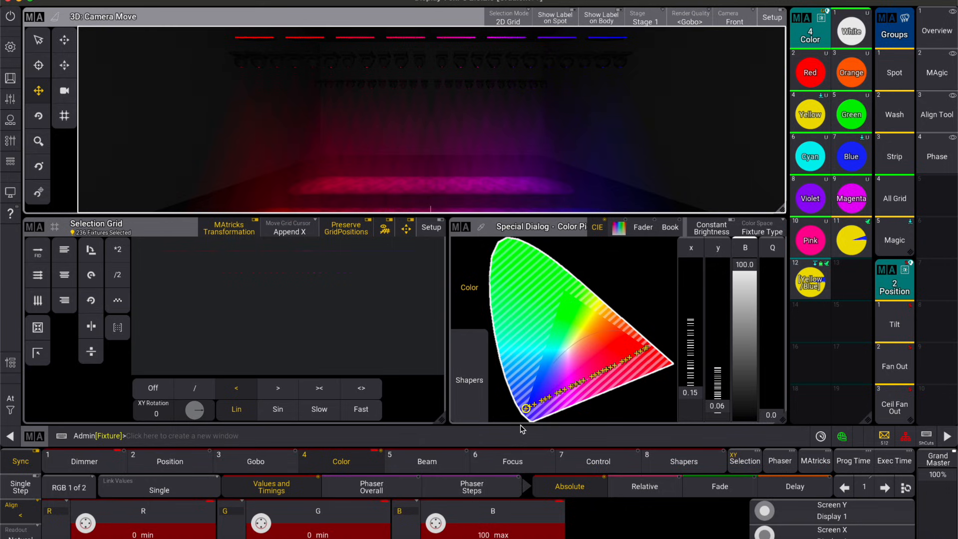
pyautogui.moveTo(648, 351); pyautogui.dragTo(566, 288)
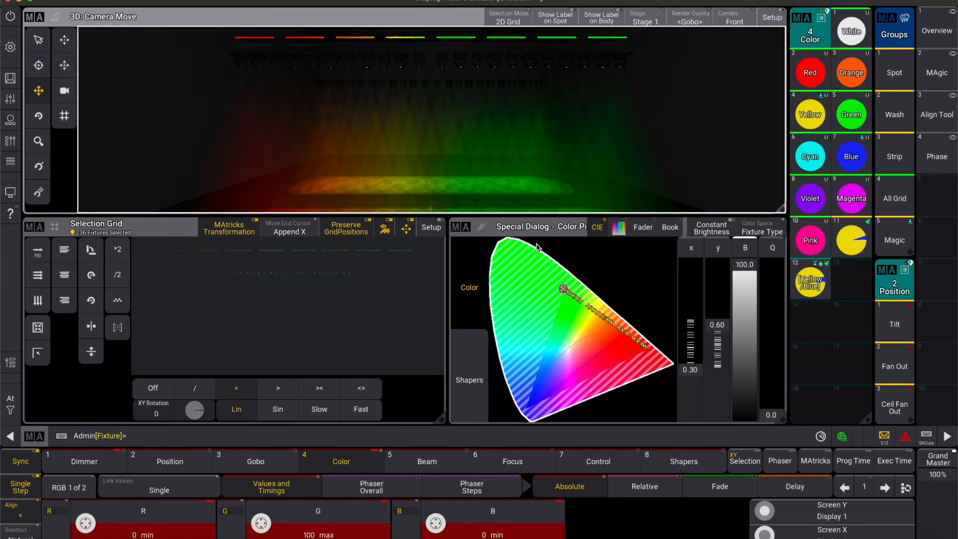
pyautogui.moveTo(578, 274)
pyautogui.mouseDown()
pyautogui.moveTo(538, 306)
pyautogui.moveTo(433, 278)
pyautogui.moveTo(379, 293)
pyautogui.moveTo(357, 349)
pyautogui.mouseUp()
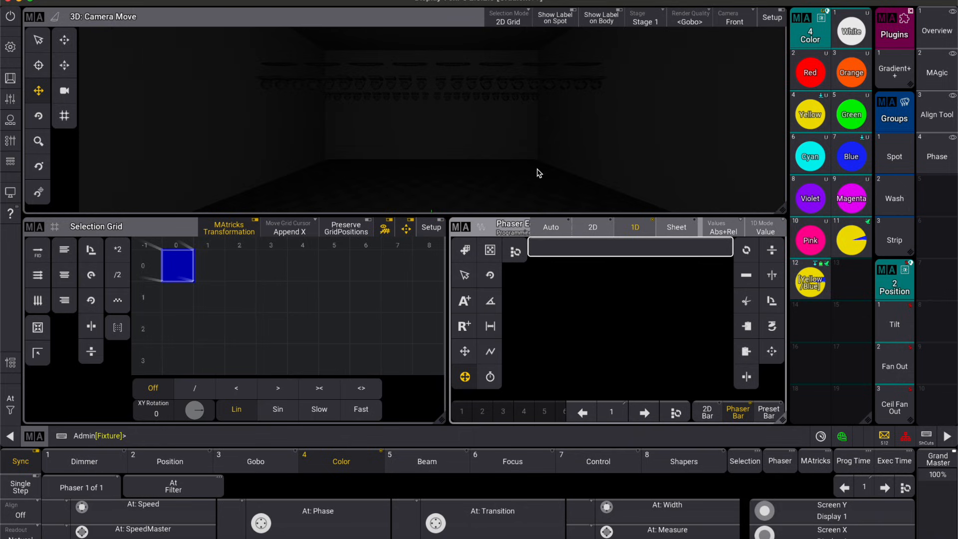
# Bring up the Strip group's intensity and build a two-step color phaser on it, with Green in step 1 and Blue in step 2
pyautogui.click(894, 229)
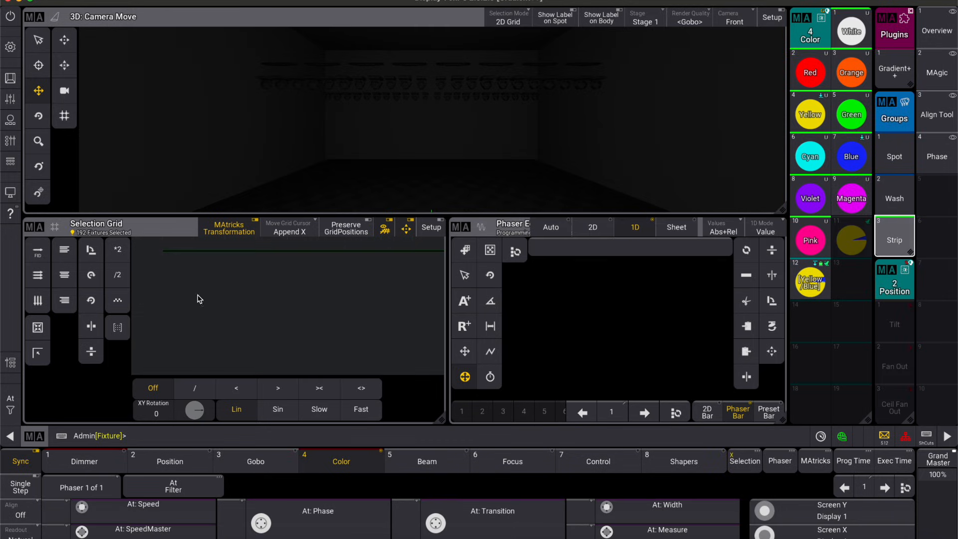
pyautogui.click(10, 398)
pyautogui.click(199, 391)
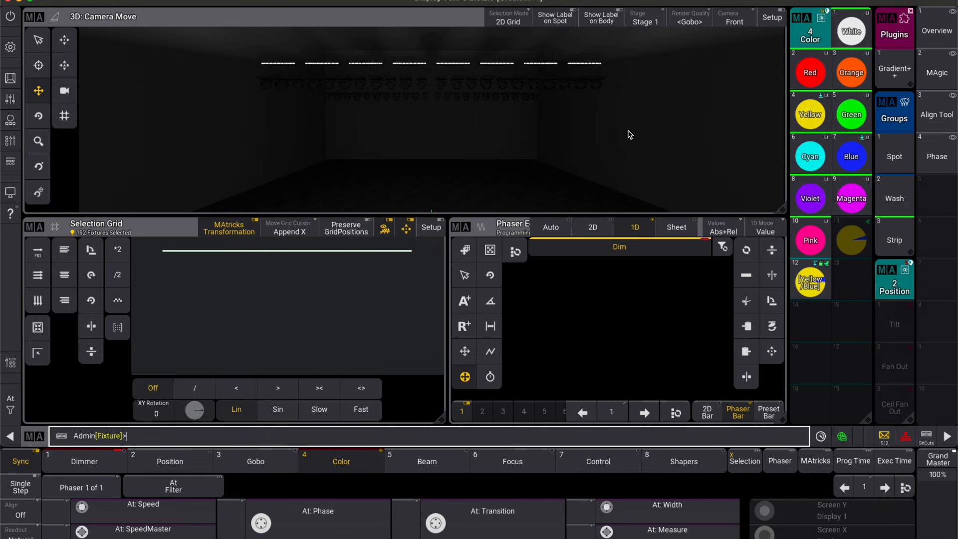
pyautogui.click(846, 119)
pyautogui.click(886, 488)
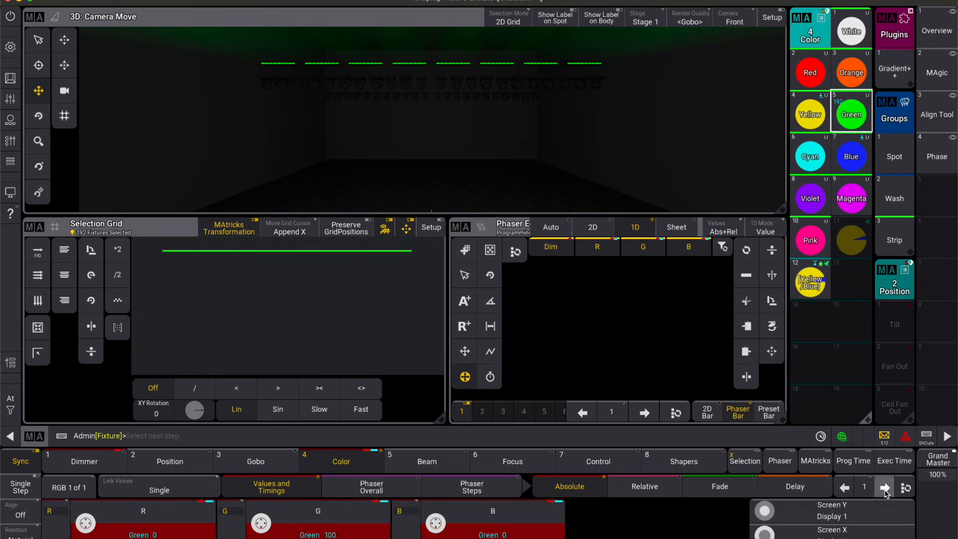
pyautogui.click(851, 156)
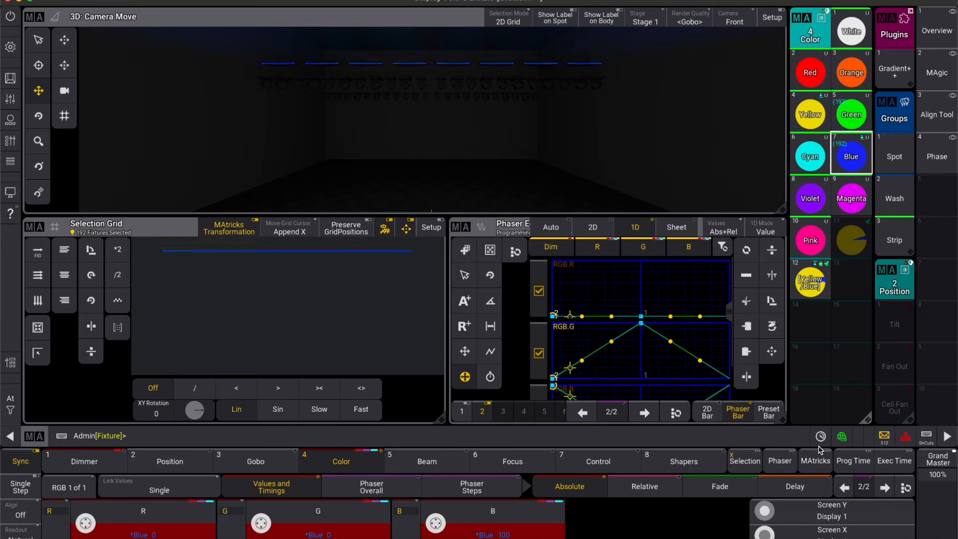
# Spread the color phaser's phase along X from 0 to 180° across the selected strips using MAtricks
pyautogui.click(808, 465)
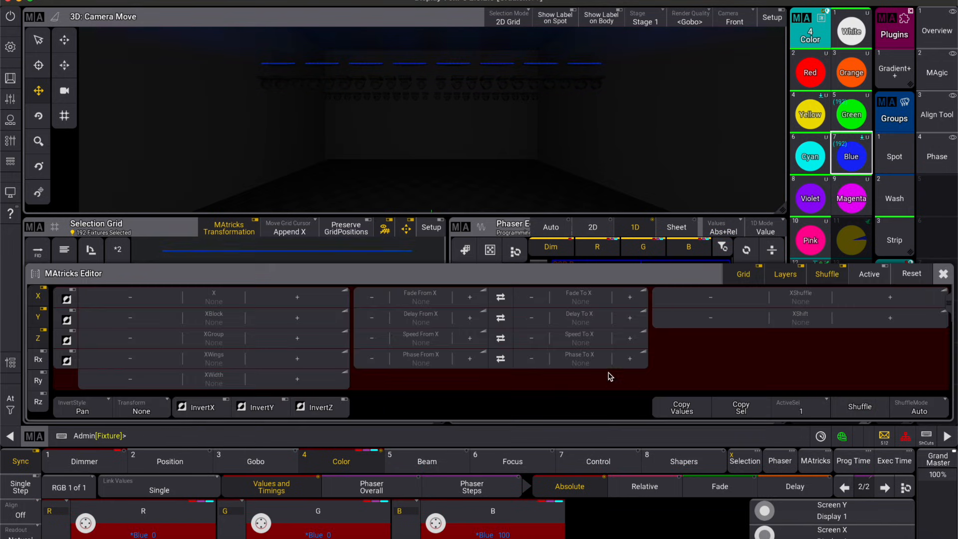
pyautogui.click(598, 361)
pyautogui.click(779, 436)
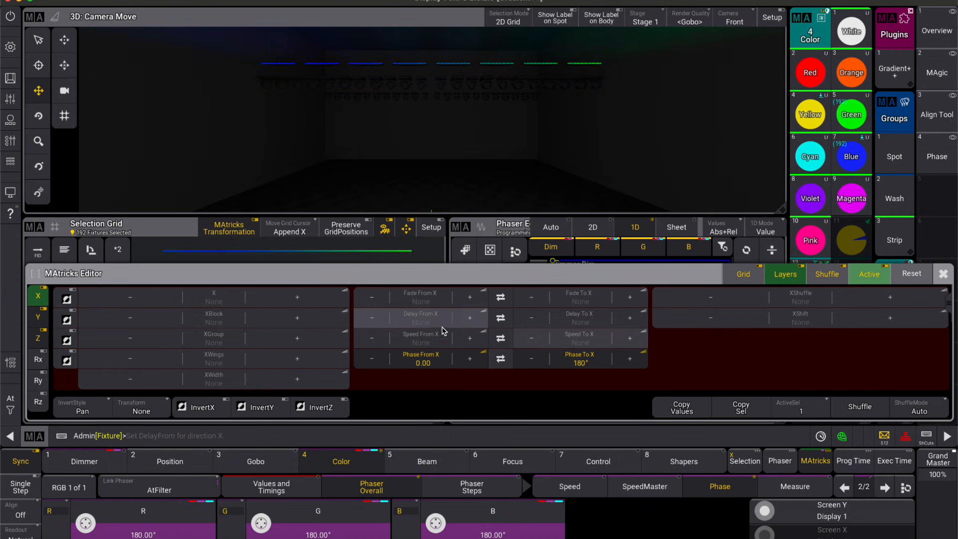
# Set the MAtricks Speed From X to Stop and store the phased green and blue look as color preset 13
pyautogui.click(421, 338)
pyautogui.click(436, 495)
pyautogui.click(503, 522)
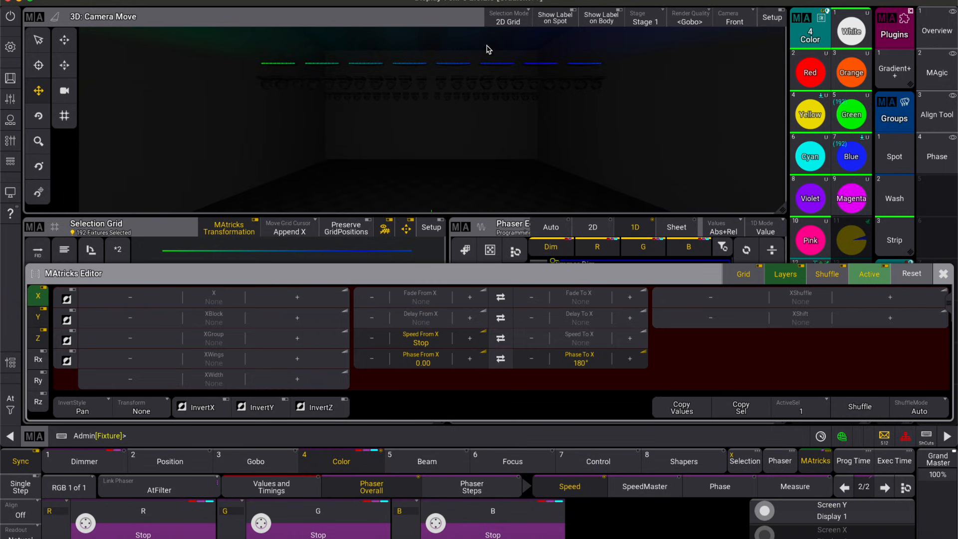
pyautogui.click(943, 273)
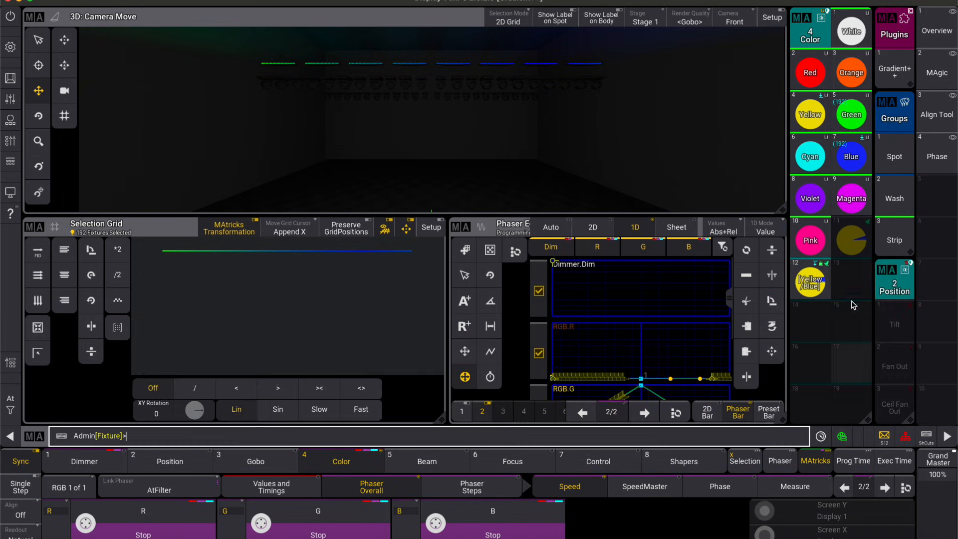
pyautogui.moveTo(834, 285); pyautogui.dragTo(815, 251)
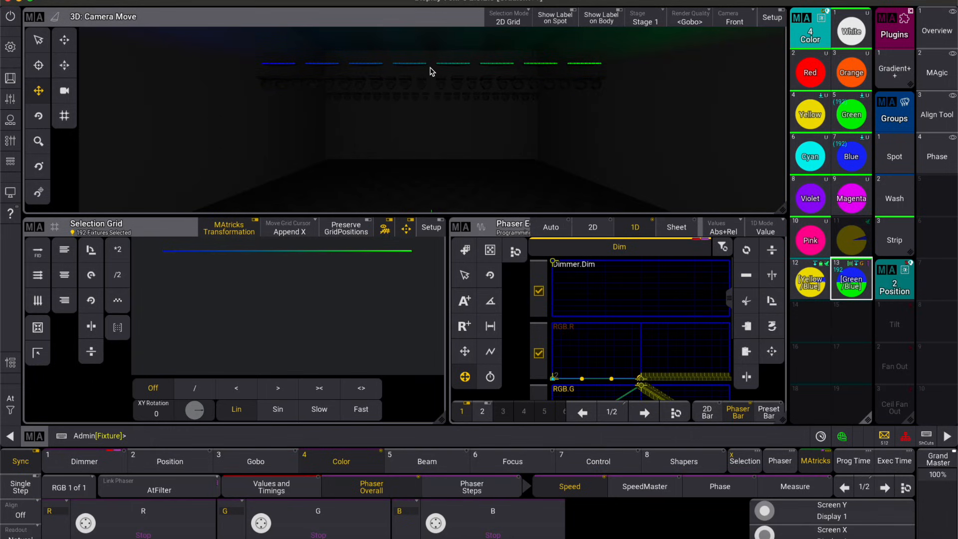
# Swap the MAtricks X phase values so the strips' phase runs from 180° to 0
pyautogui.click(815, 460)
pyautogui.click(500, 359)
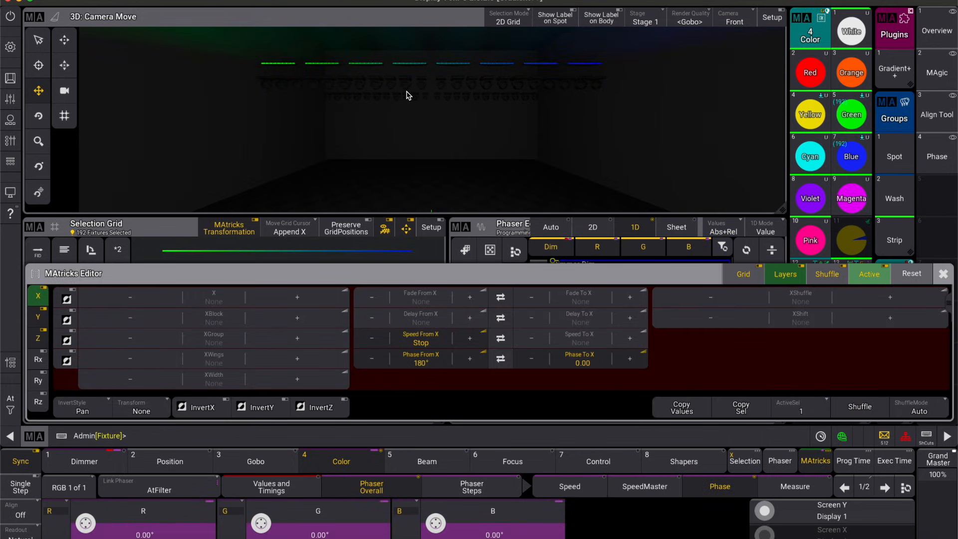
pyautogui.click(944, 273)
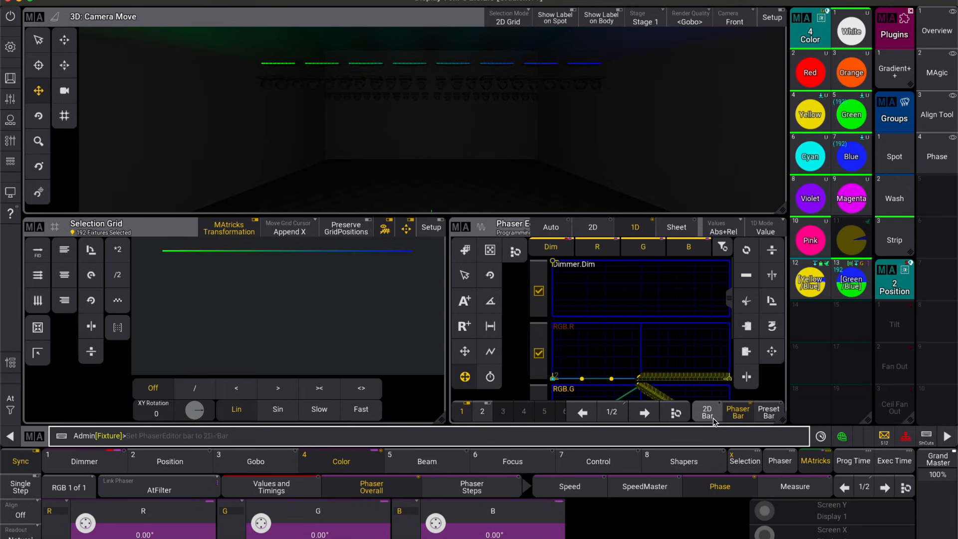
# Bring up the overall phaser values for the strips and set the measure to 0
pyautogui.click(738, 412)
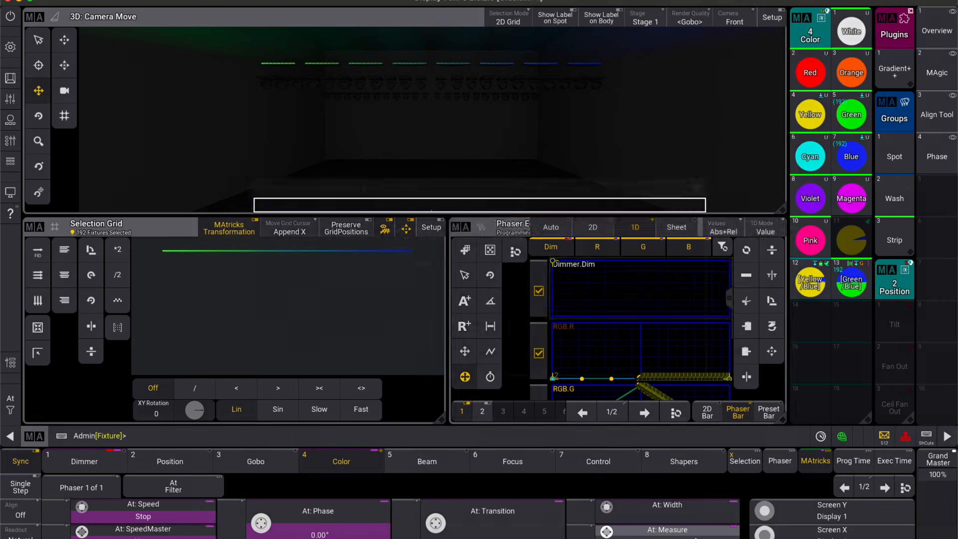
pyautogui.click(696, 538)
pyautogui.write('0')
pyautogui.press('Return')
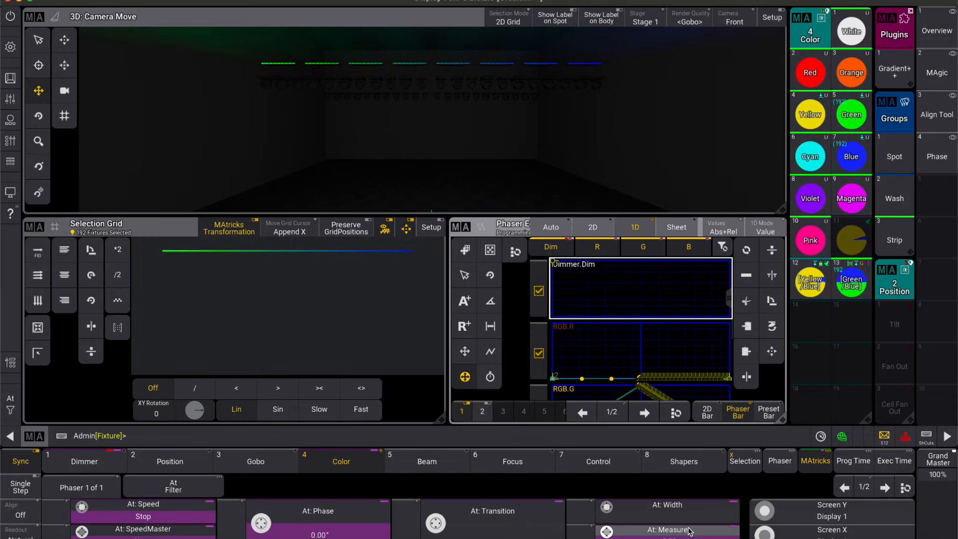
# Vary the phaser's width up and down, raising it to 1114%
pyautogui.scroll(10, 611, 509)
pyautogui.scroll(15, 611, 509)
pyautogui.scroll(-20, 612, 509)
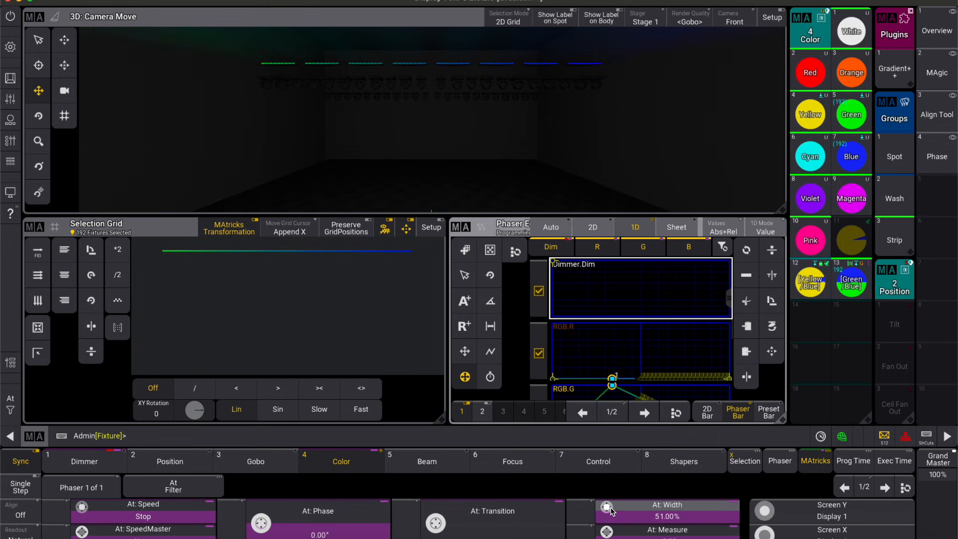
pyautogui.scroll(6, 611, 509)
pyautogui.scroll(20, 612, 509)
pyautogui.scroll(12, 611, 509)
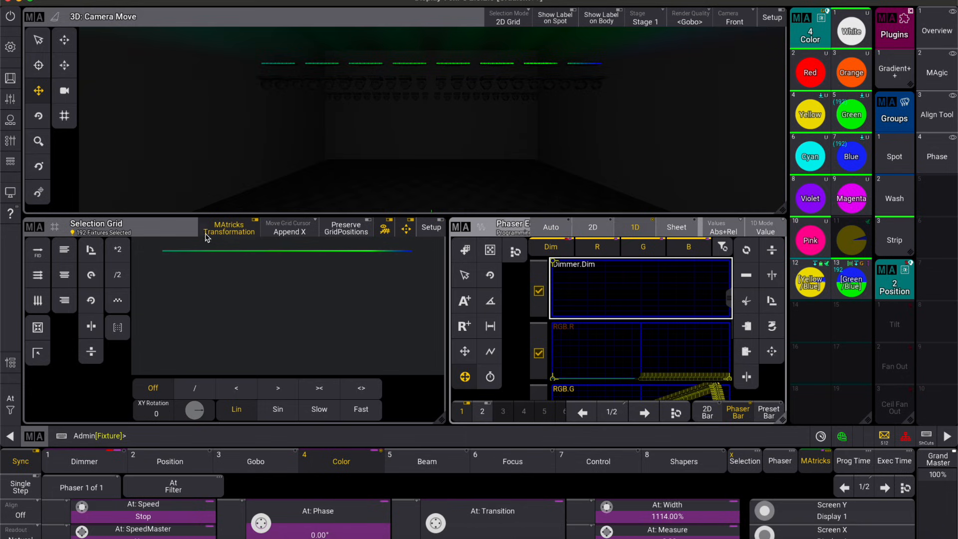
pyautogui.click(164, 256)
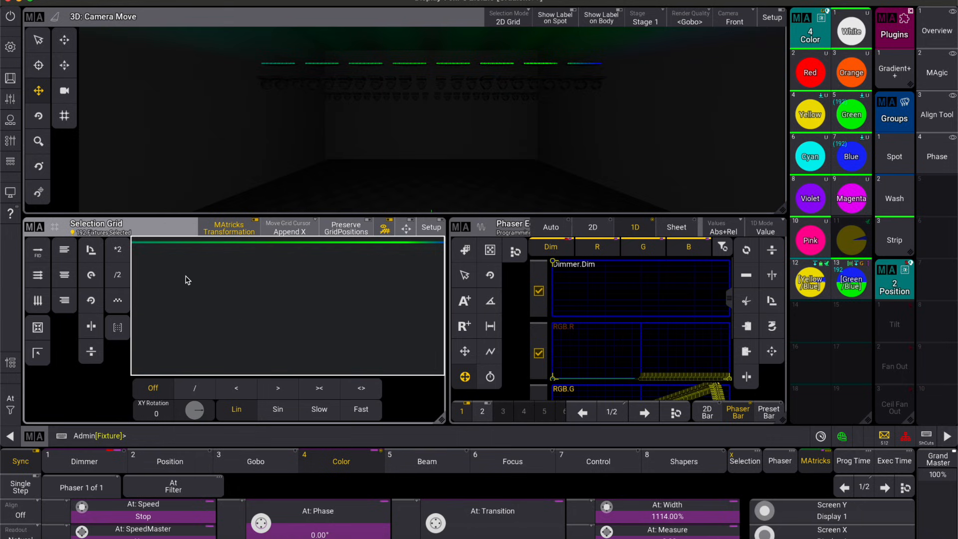
pyautogui.moveTo(391, 384); pyautogui.dragTo(400, 391)
pyautogui.moveTo(222, 250); pyautogui.dragTo(170, 309)
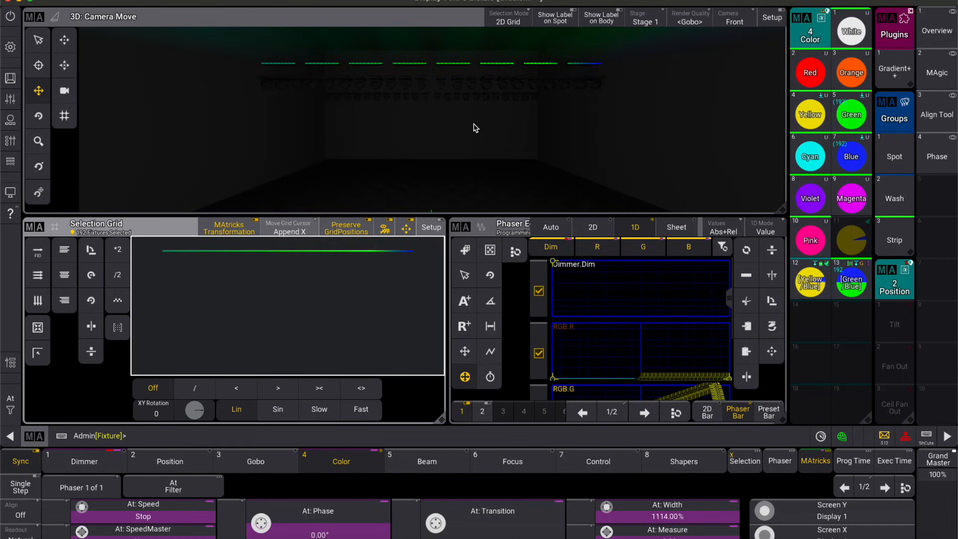
# Clear the programmer and, in the MAgic view, inspect the MAtricks settings stored in the Green/Blue color preset
pyautogui.click(487, 197)
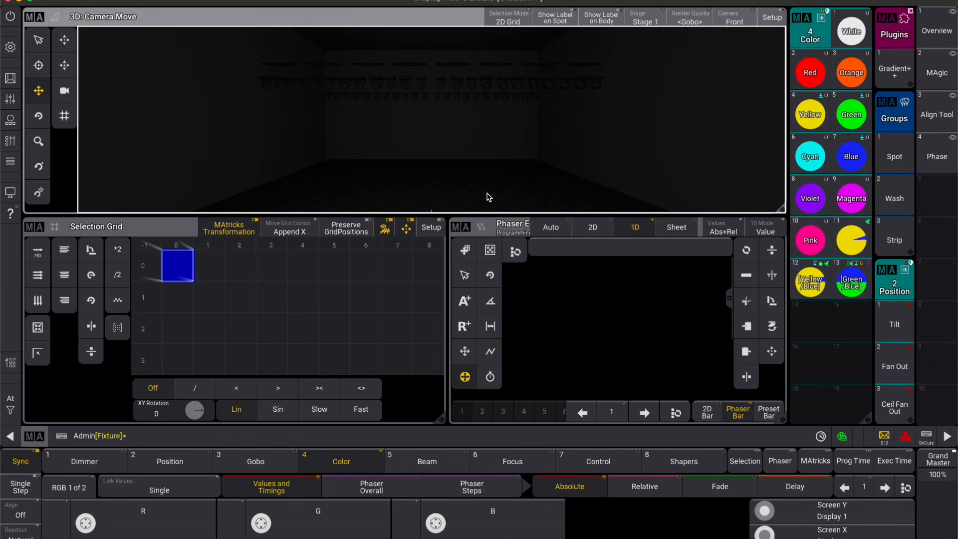
pyautogui.click(941, 72)
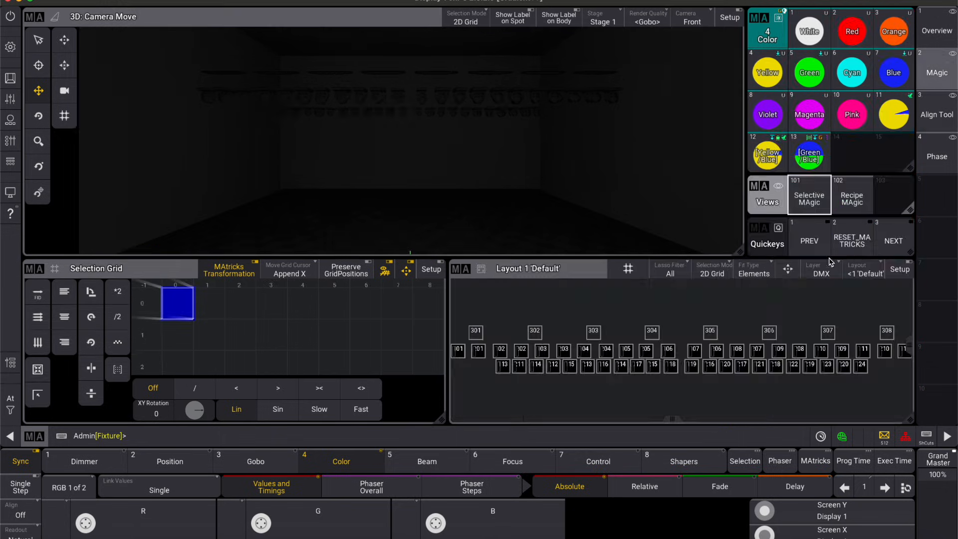
pyautogui.rightClick(812, 158)
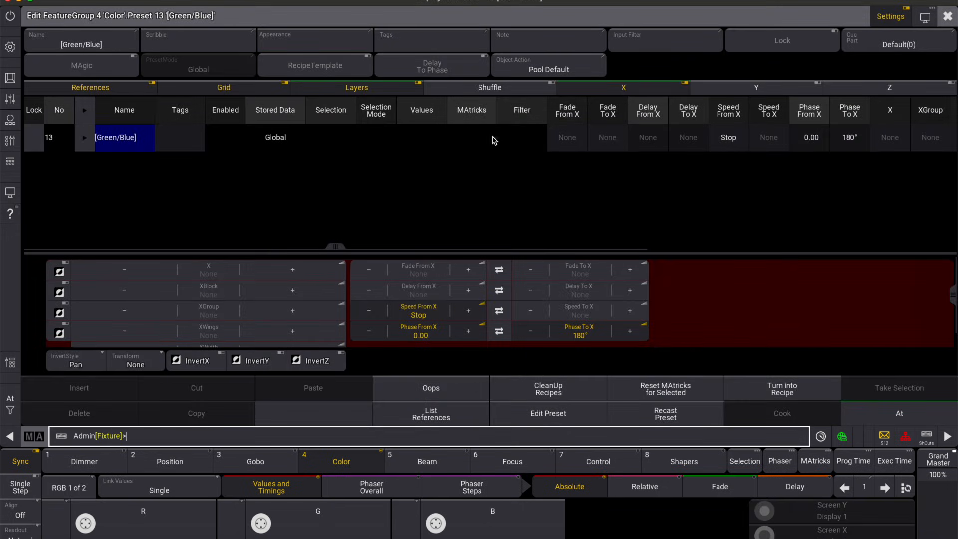
pyautogui.click(947, 17)
# Edit the Yellow/Blue color preset's recipe and change its first color value to Red
pyautogui.rightClick(766, 157)
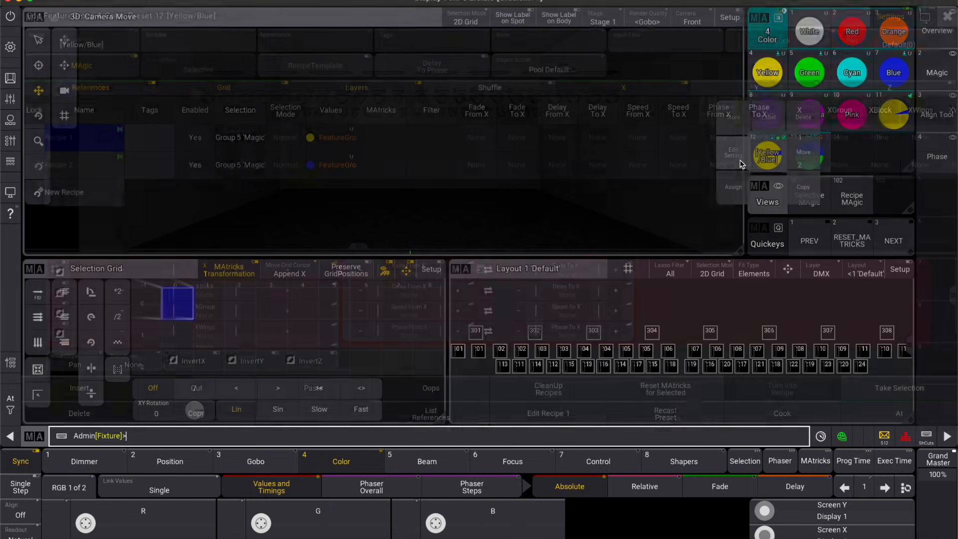
pyautogui.click(323, 147)
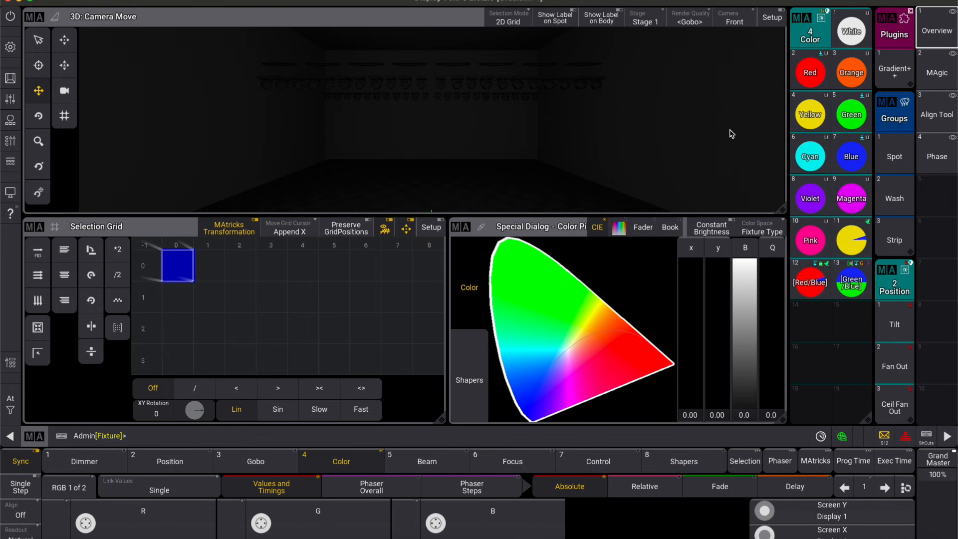
# Select the Spot and Wash groups with grid positions preserved and bring up their intensity
pyautogui.click(895, 155)
pyautogui.click(906, 209)
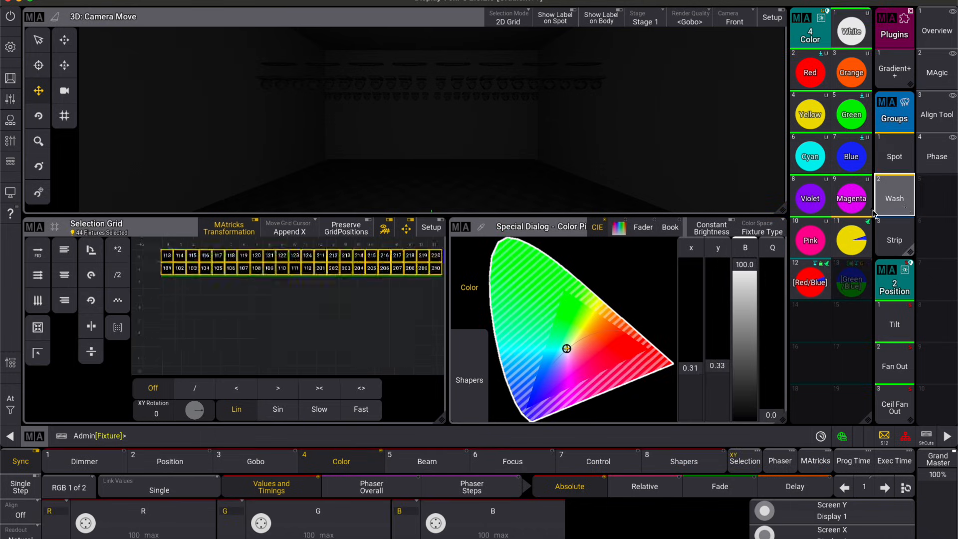
pyautogui.click(61, 122)
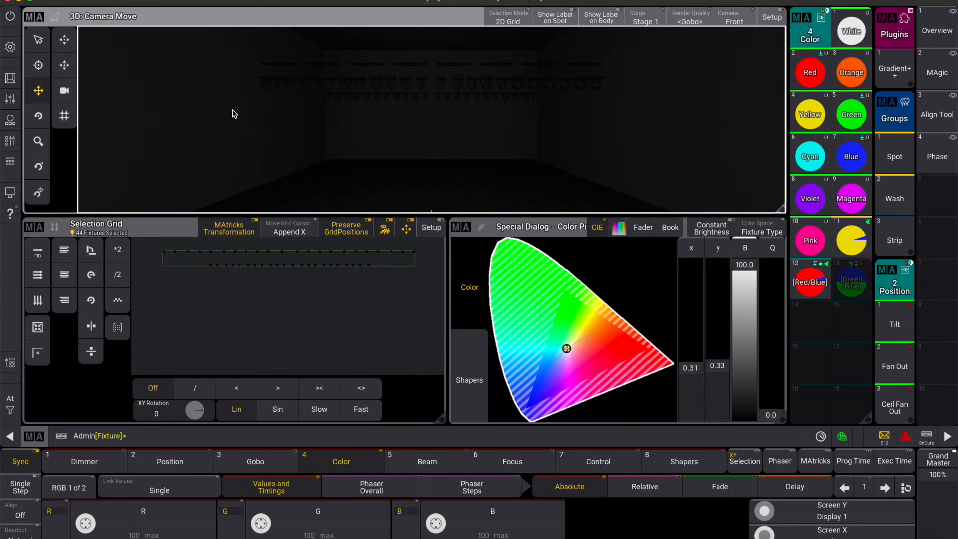
pyautogui.click(7, 414)
pyautogui.click(152, 392)
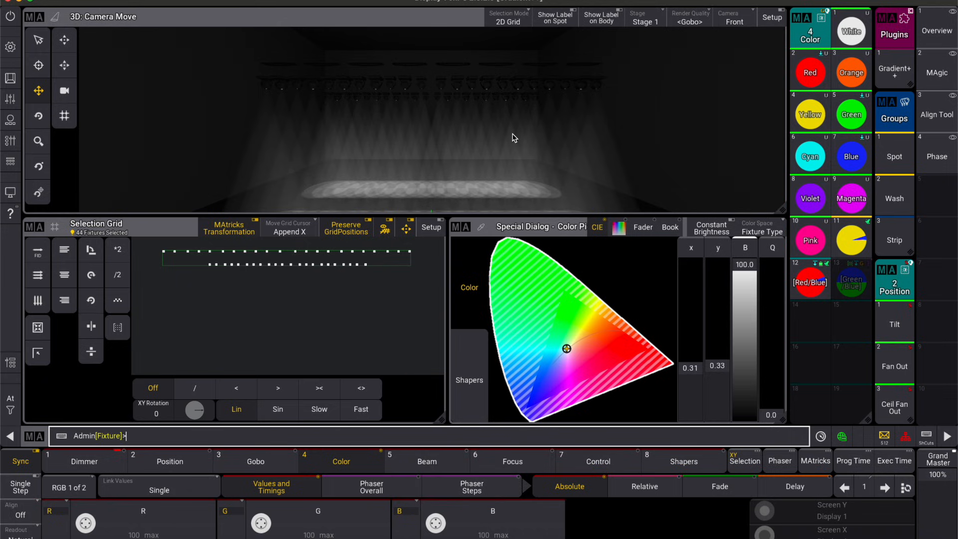
# Run the Gradient++ plugin and set the gradient's start color to 100% red and its end color to 100% blue
pyautogui.click(898, 78)
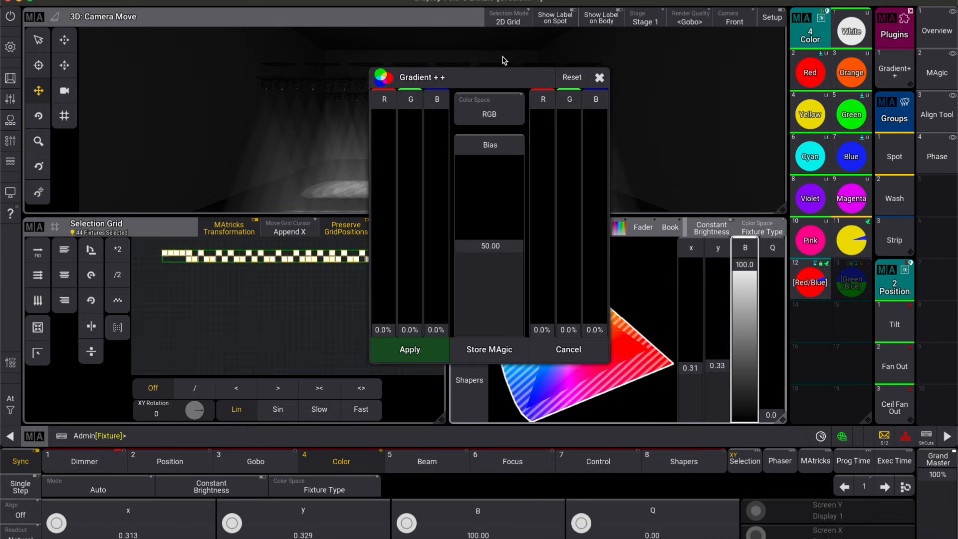
pyautogui.moveTo(491, 79); pyautogui.dragTo(524, 199)
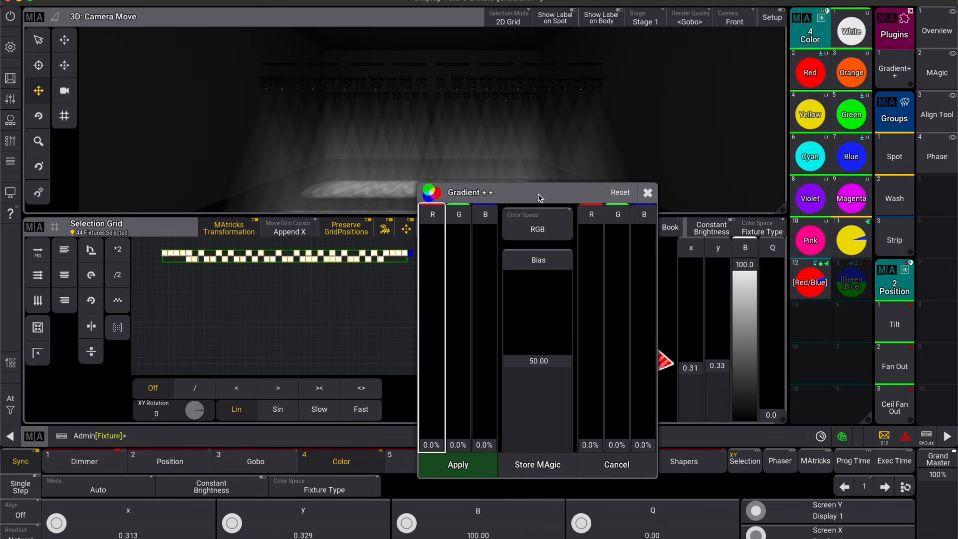
pyautogui.moveTo(539, 197); pyautogui.dragTo(644, 158)
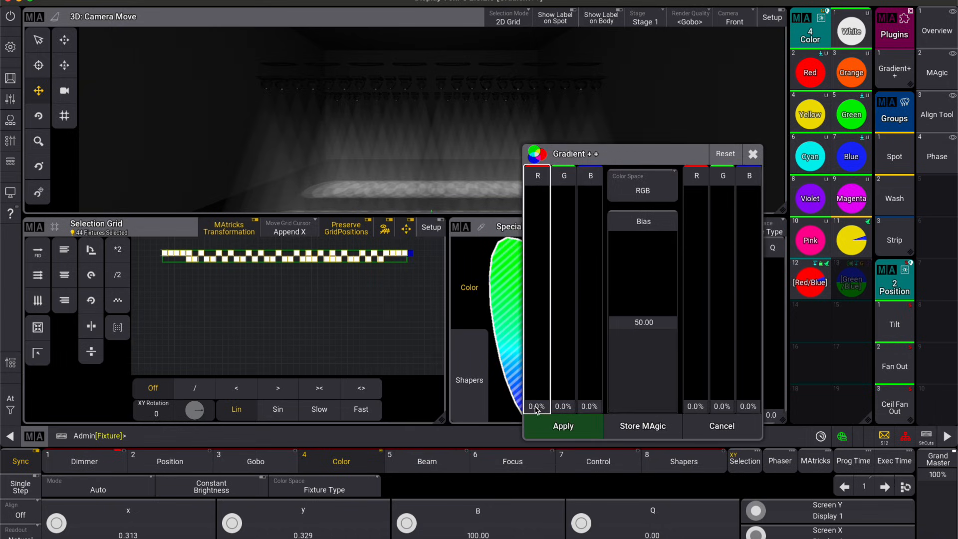
pyautogui.moveTo(539, 399); pyautogui.dragTo(518, 183)
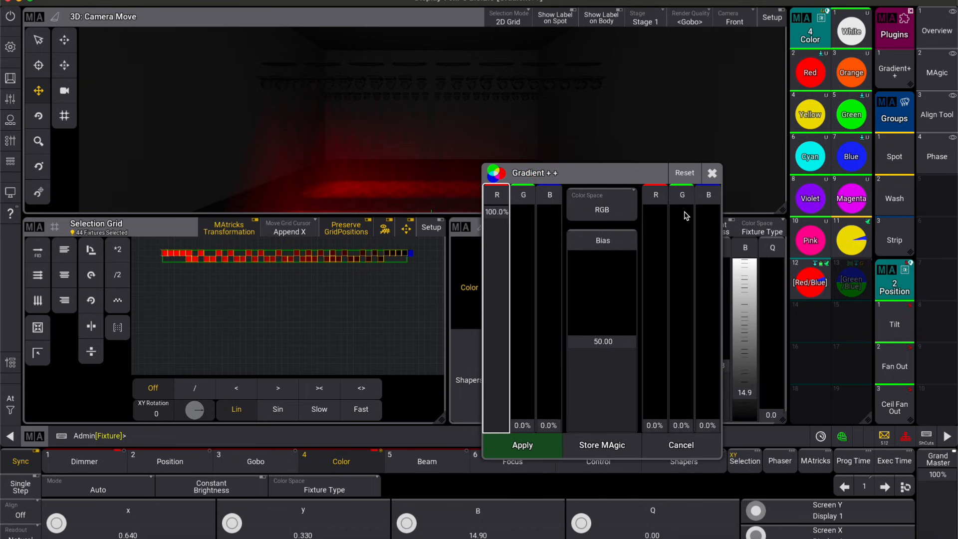
pyautogui.moveTo(710, 433); pyautogui.dragTo(746, 134)
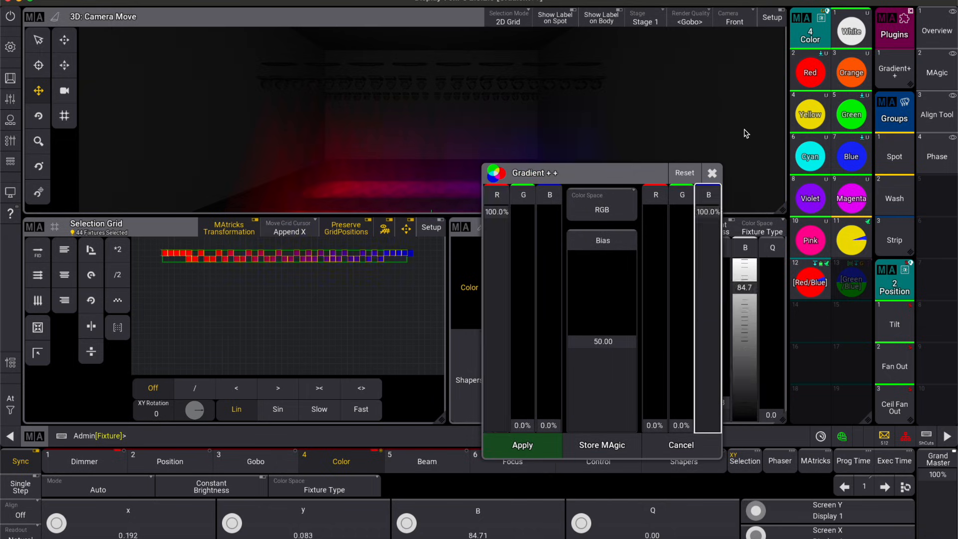
# Try shifting the gradient's bias slightly, and set it back to 50
pyautogui.moveTo(571, 172); pyautogui.dragTo(410, 194)
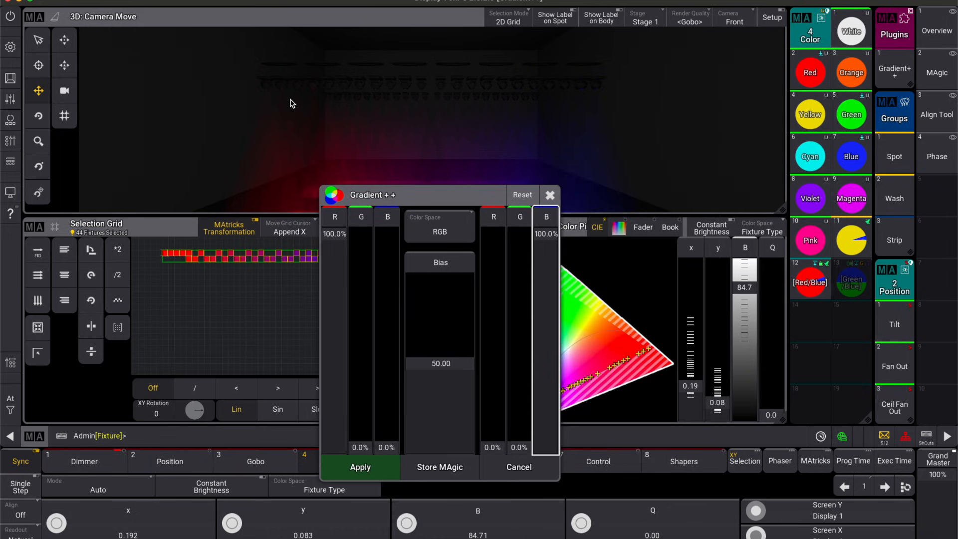
pyautogui.moveTo(468, 198); pyautogui.dragTo(539, 275)
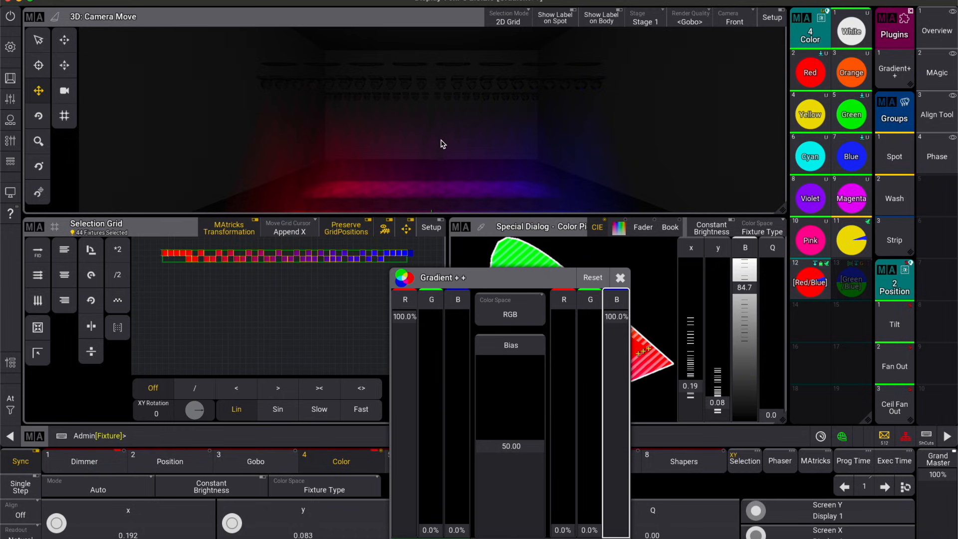
pyautogui.click(440, 113)
pyautogui.moveTo(440, 113); pyautogui.dragTo(438, 78)
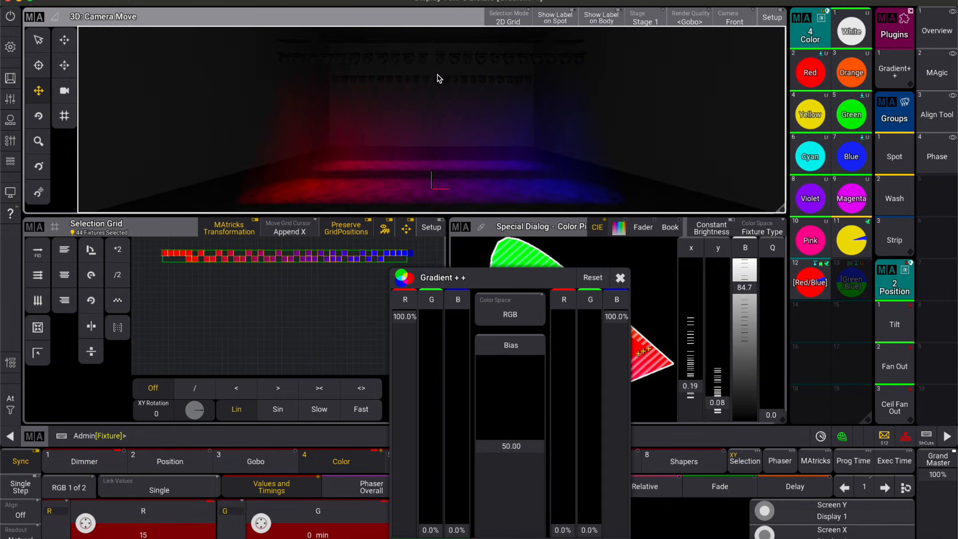
pyautogui.moveTo(520, 275); pyautogui.dragTo(632, 214)
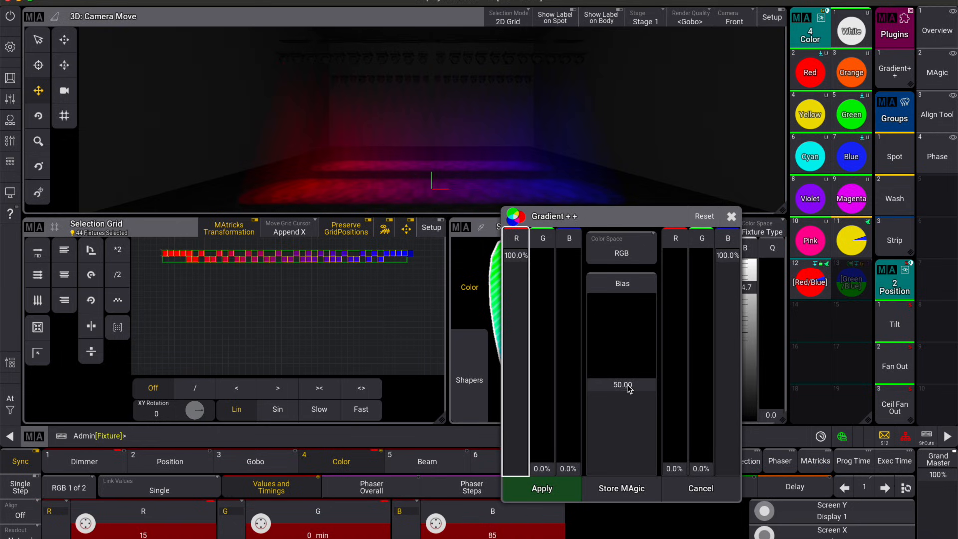
pyautogui.moveTo(630, 384)
pyautogui.mouseDown()
pyautogui.moveTo(628, 458)
pyautogui.moveTo(632, 317)
pyautogui.moveTo(630, 452)
pyautogui.moveTo(624, 349)
pyautogui.moveTo(626, 400)
pyautogui.mouseUp()
pyautogui.click(627, 399)
pyautogui.write('50')
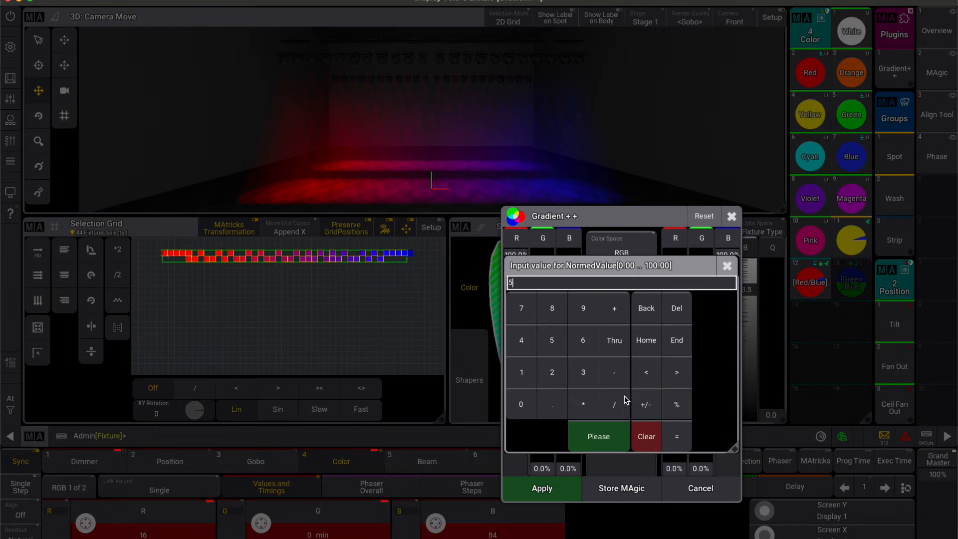
pyautogui.press('Return')
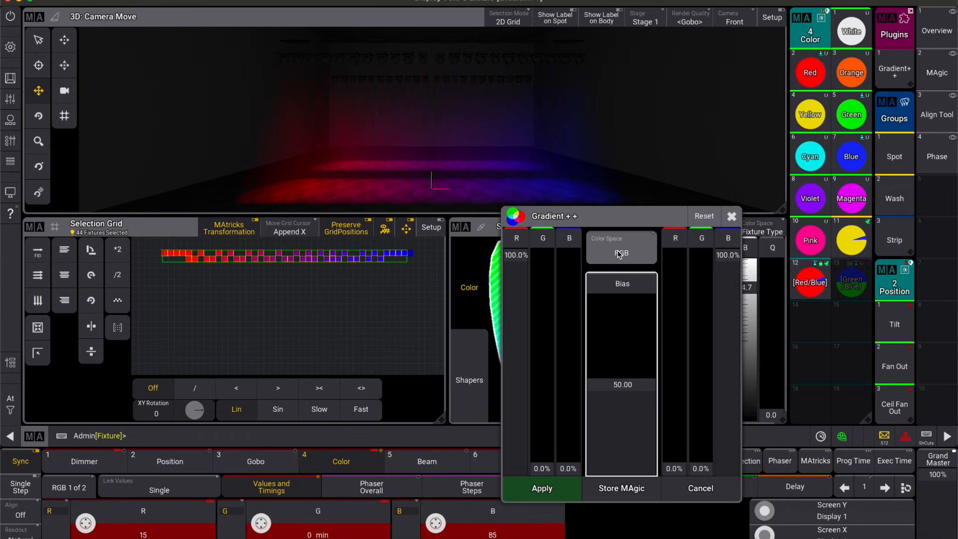
# Review the gradient's color space options and raise the start color's green component to 100%
pyautogui.click(618, 253)
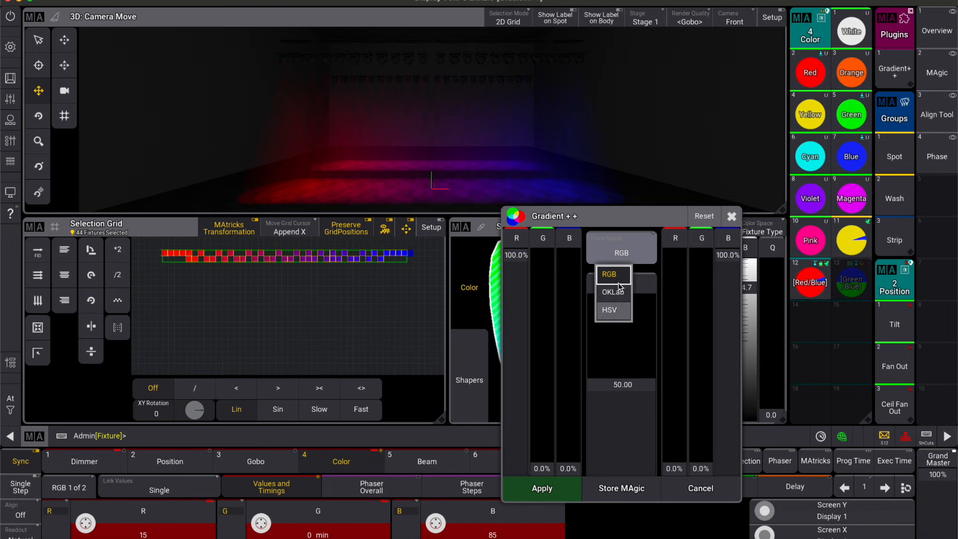
pyautogui.click(628, 232)
pyautogui.moveTo(599, 224); pyautogui.dragTo(256, 235)
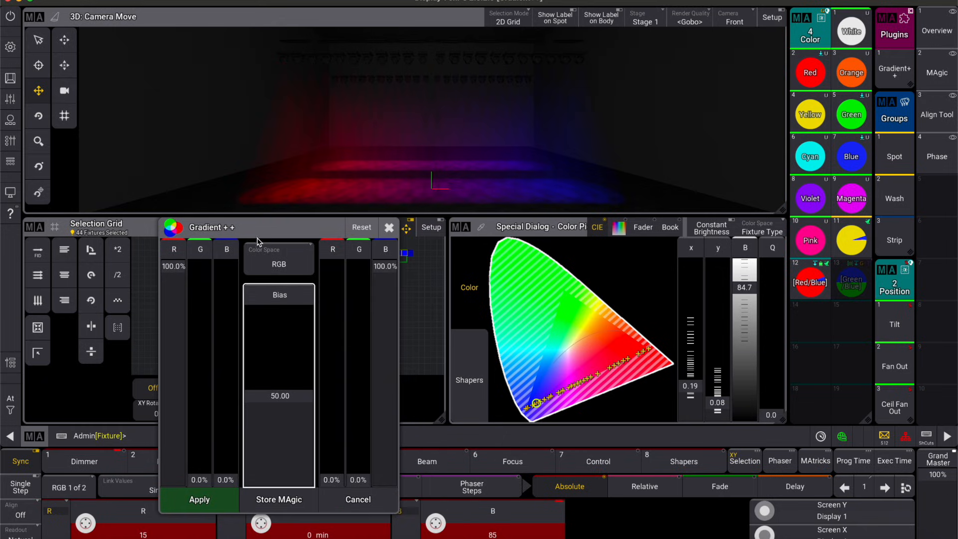
pyautogui.click(200, 381)
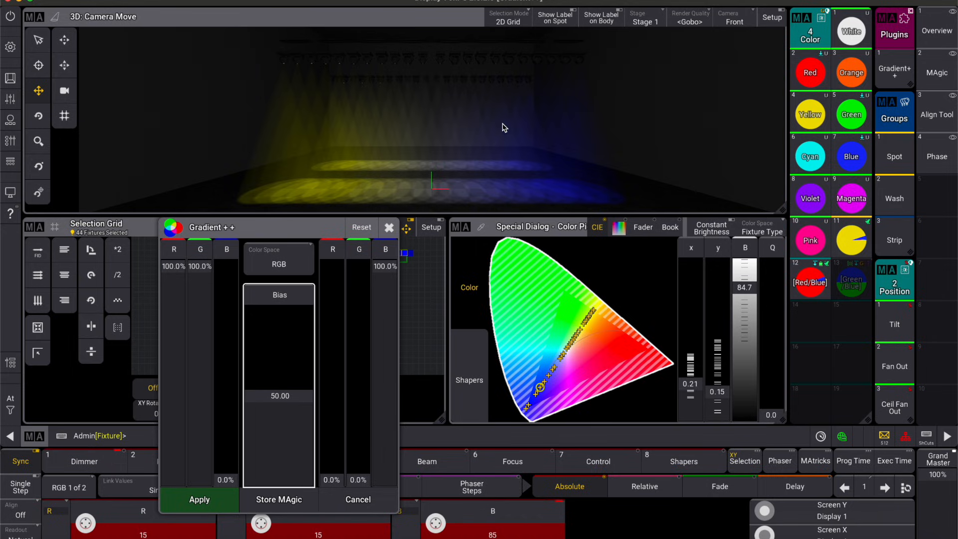
# Examine how the yellow-to-blue RGB gradient blends across the fixtures and beams in the 3D view
pyautogui.scroll(3, 431, 83)
pyautogui.scroll(4, 431, 83)
pyautogui.scroll(-3, 431, 83)
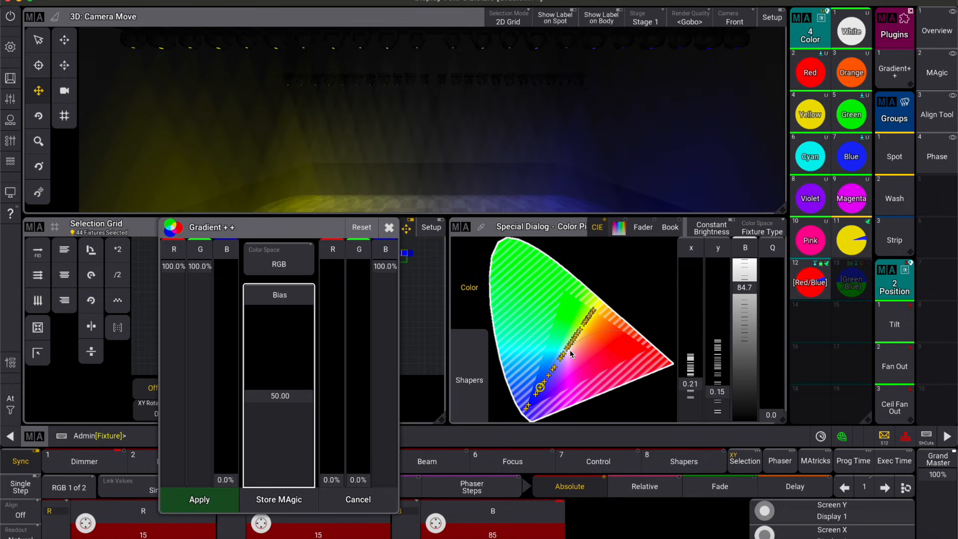
pyautogui.click(434, 95)
pyautogui.scroll(2, 435, 94)
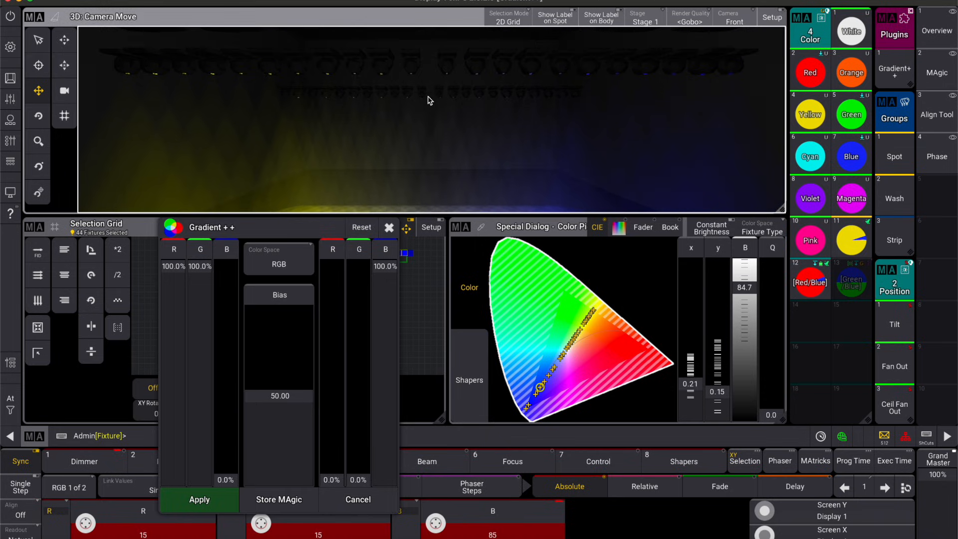
pyautogui.scroll(2, 428, 101)
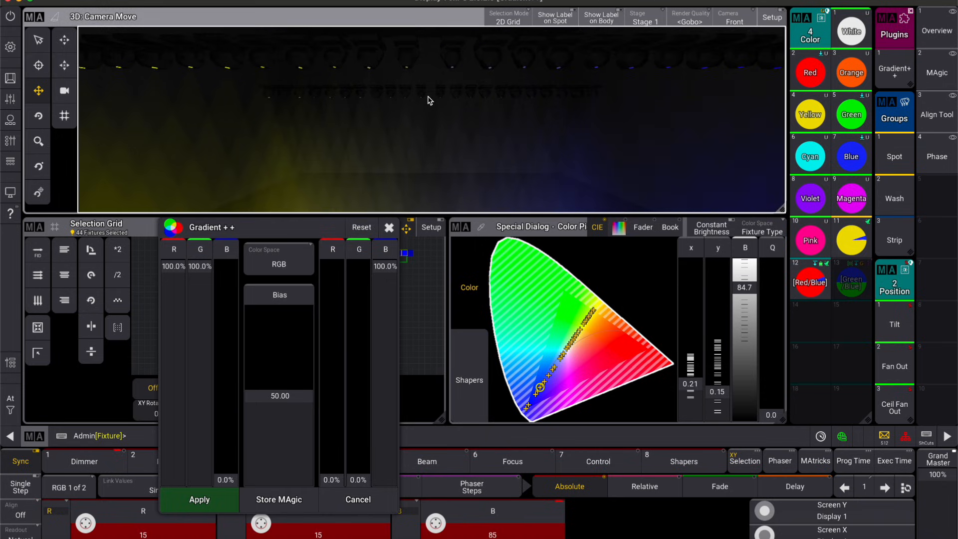
pyautogui.scroll(-4, 428, 128)
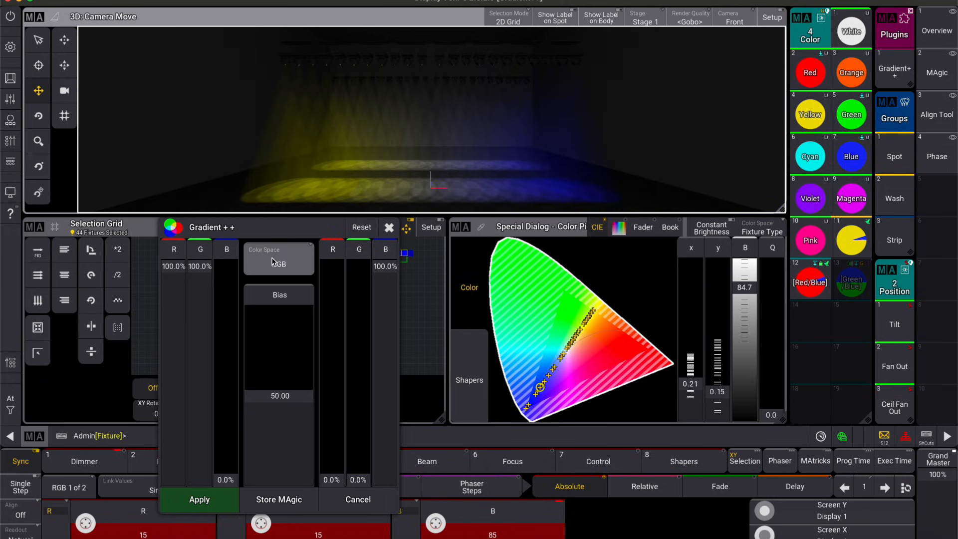
# Try the OKLab color space for the gradient and apply it to the selected fixtures
pyautogui.click(288, 266)
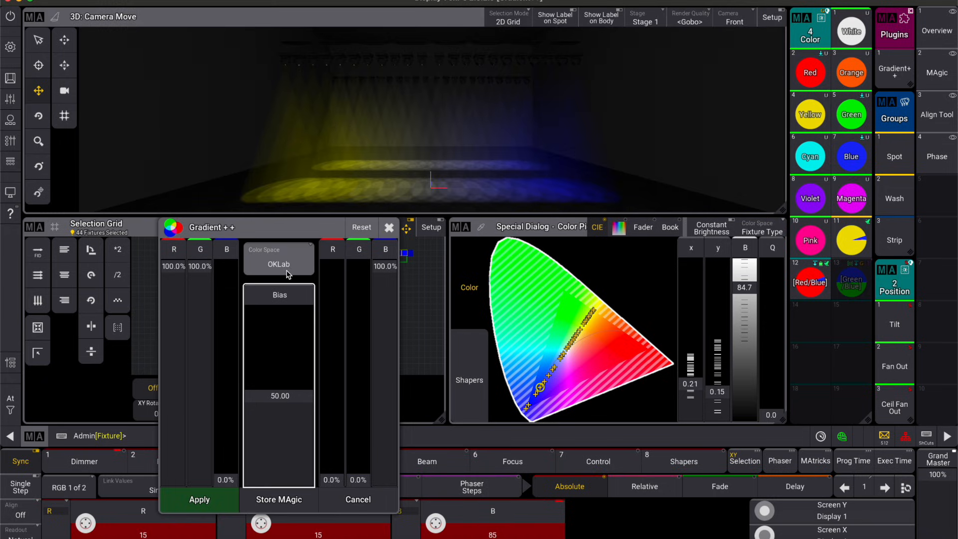
pyautogui.click(194, 497)
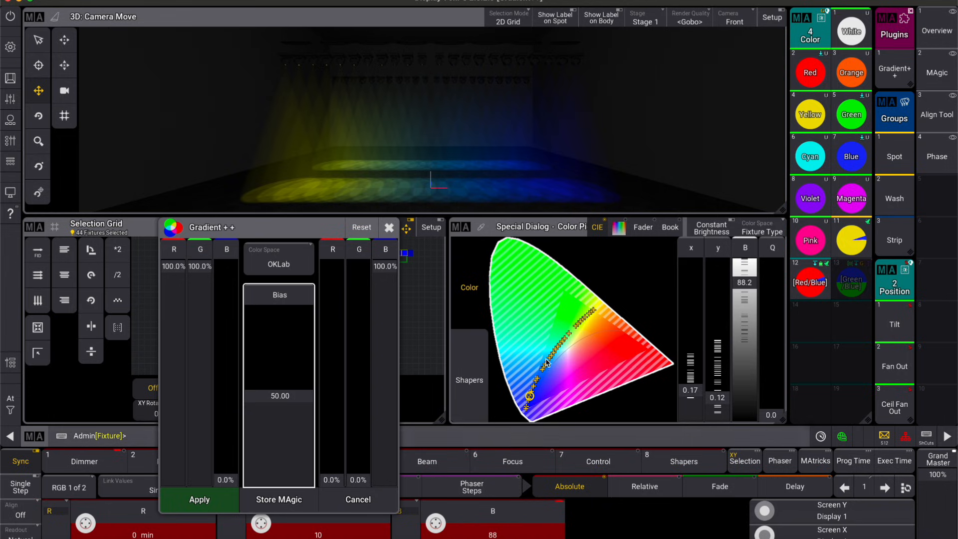
pyautogui.moveTo(307, 223); pyautogui.dragTo(315, 223)
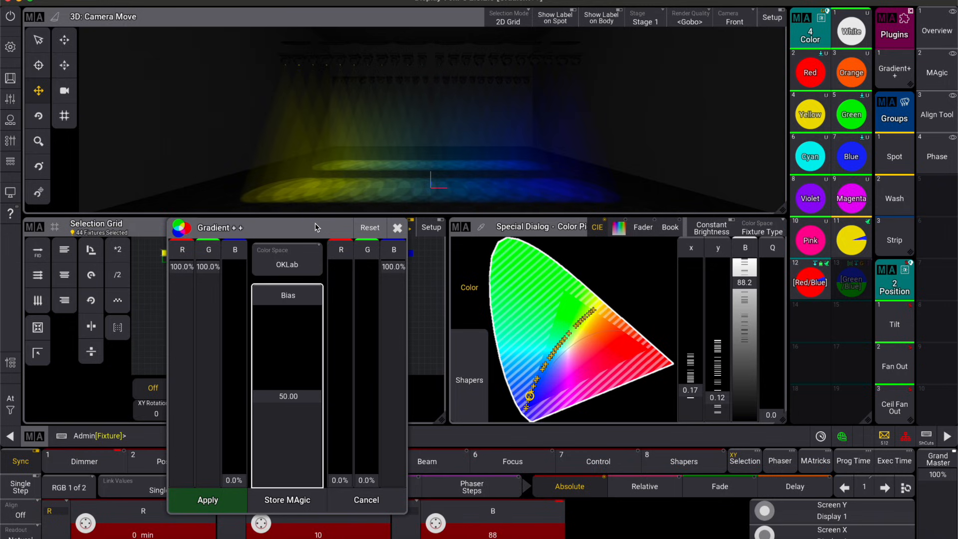
# Set the gradient's color space to HSV, apply it, and lower the start color's red component to 99.6%
pyautogui.click(301, 262)
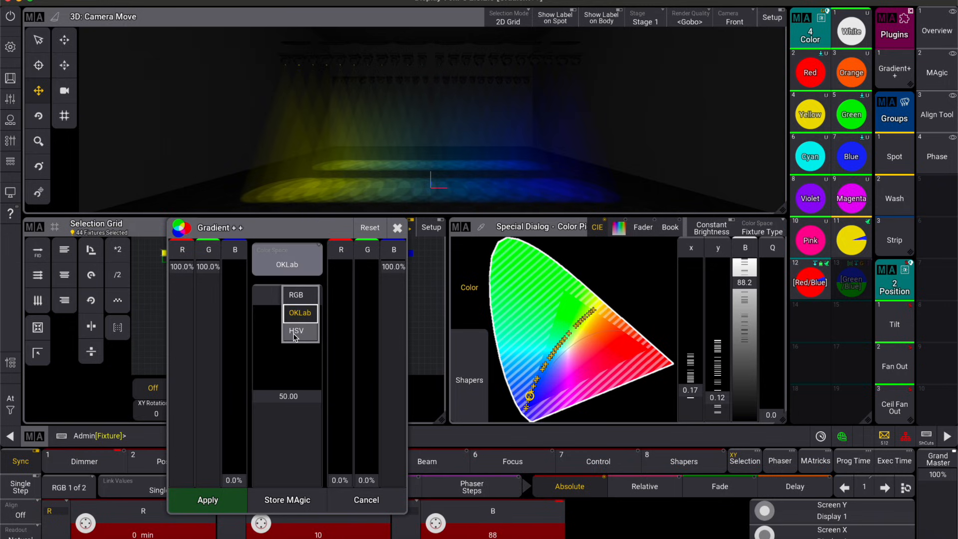
pyautogui.click(299, 333)
pyautogui.click(208, 501)
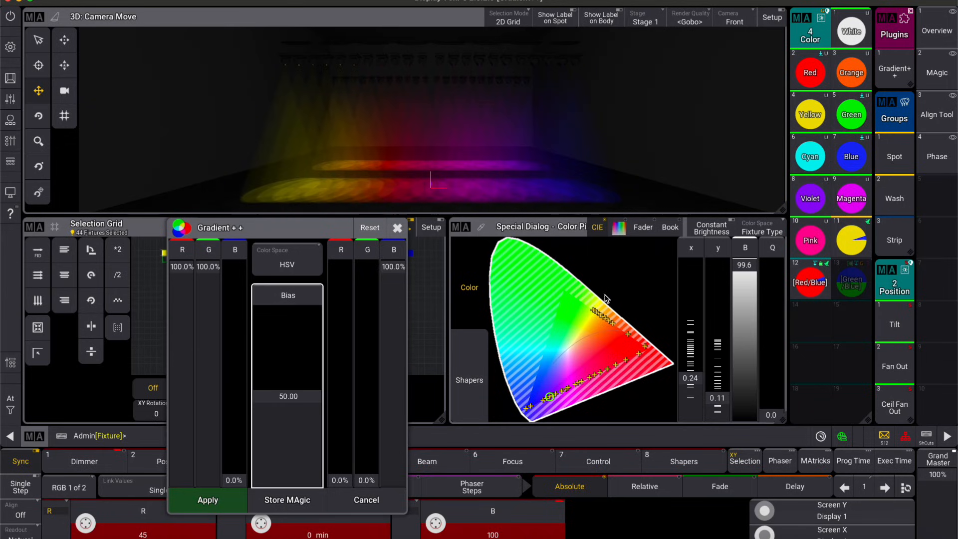
pyautogui.click(184, 269)
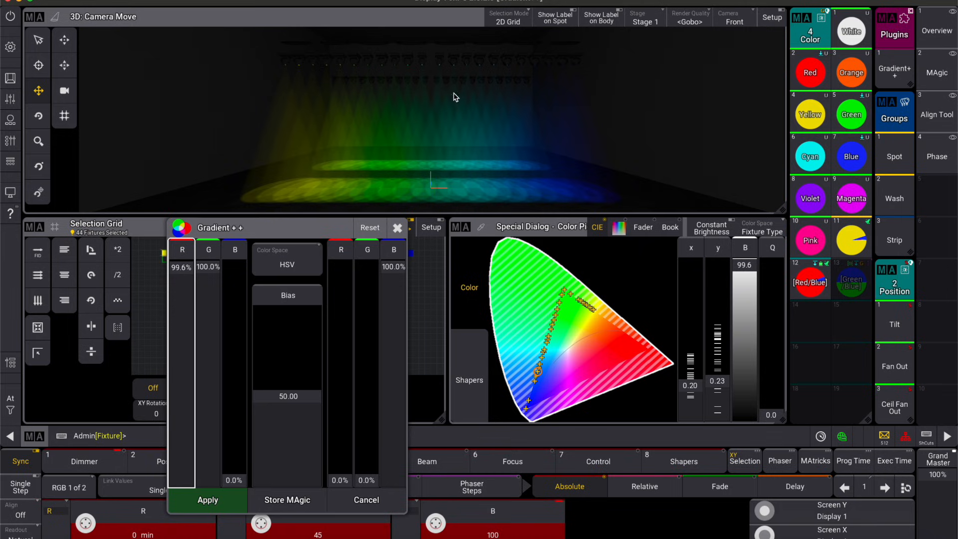
pyautogui.moveTo(449, 95); pyautogui.dragTo(437, 148)
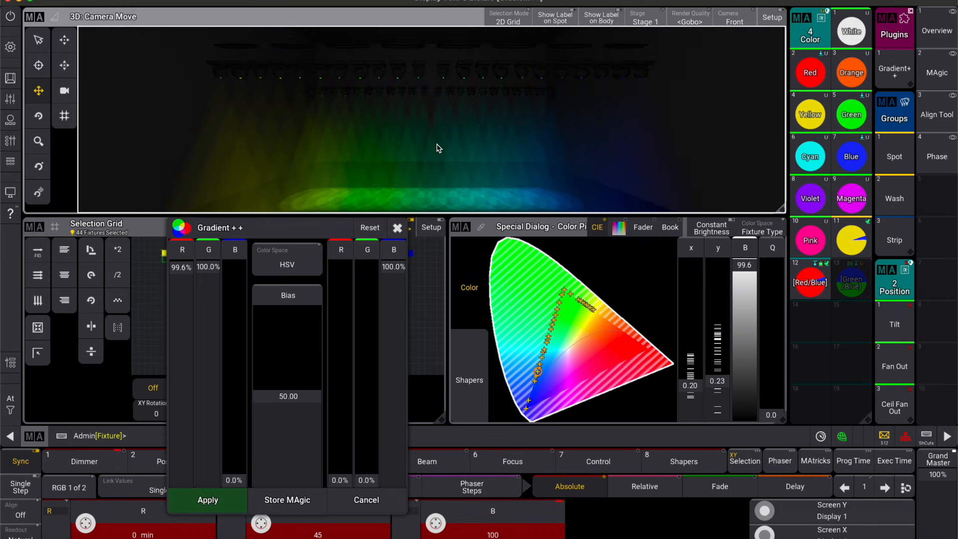
# Set the gradient's bias to 22.59, store it as a MAgic preset in color slot 14, and close the plugin
pyautogui.moveTo(302, 233); pyautogui.dragTo(302, 196)
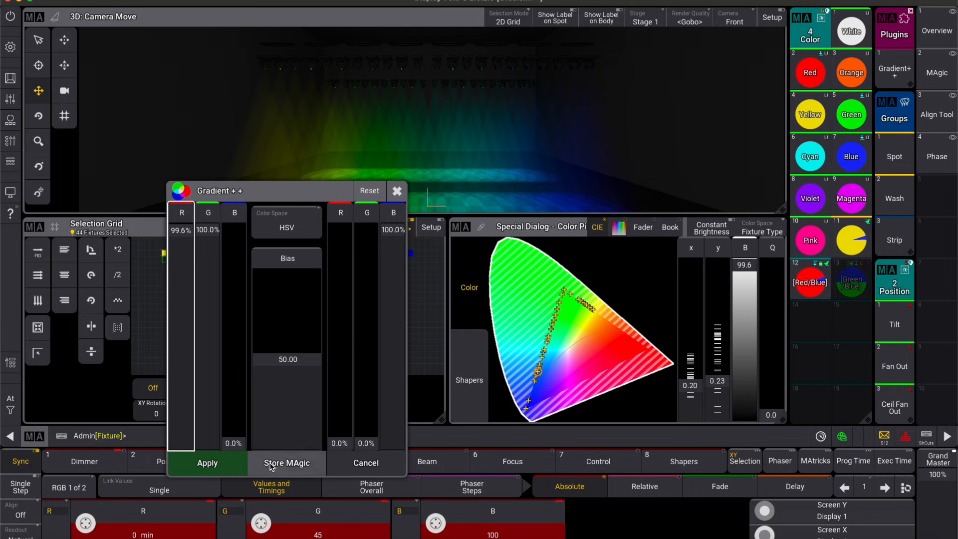
pyautogui.moveTo(321, 196); pyautogui.dragTo(260, 166)
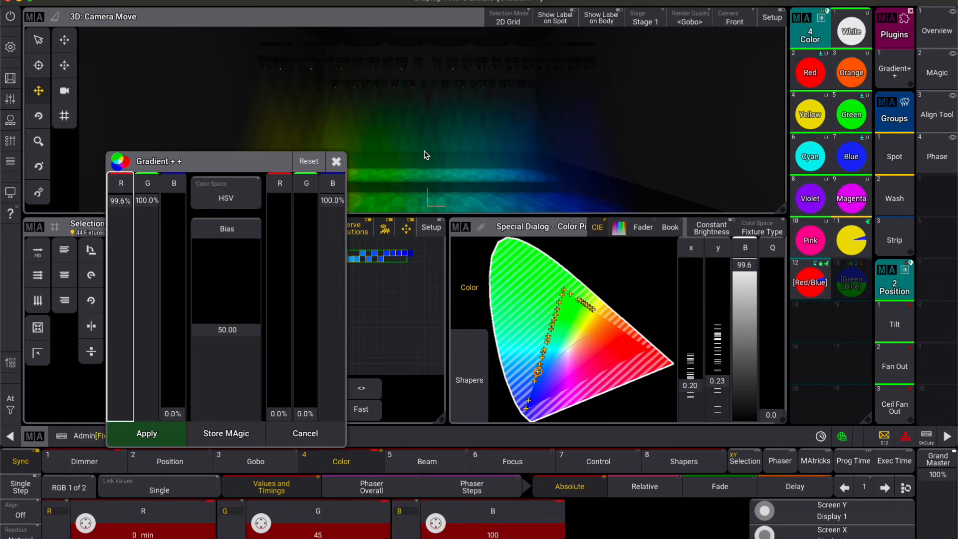
pyautogui.moveTo(225, 331); pyautogui.dragTo(222, 382)
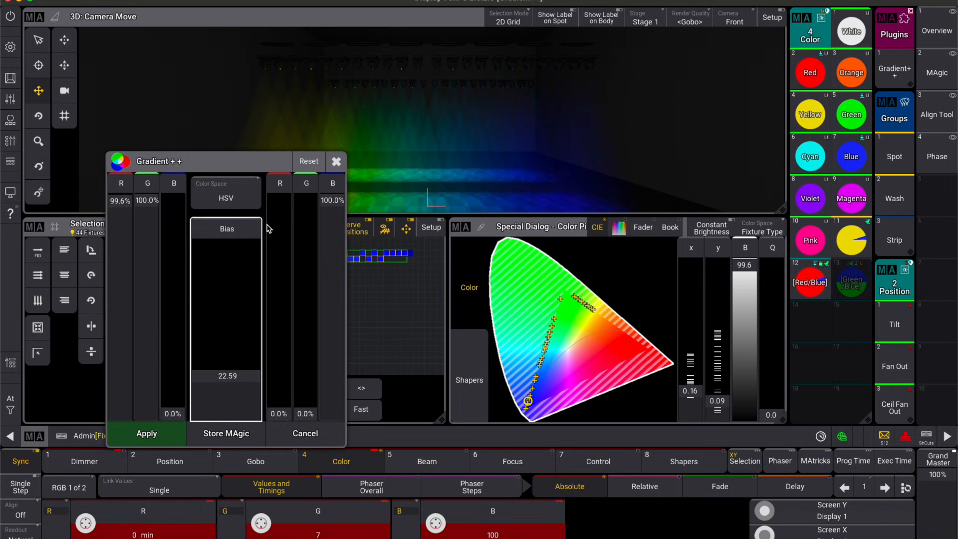
pyautogui.moveTo(273, 171); pyautogui.dragTo(251, 151)
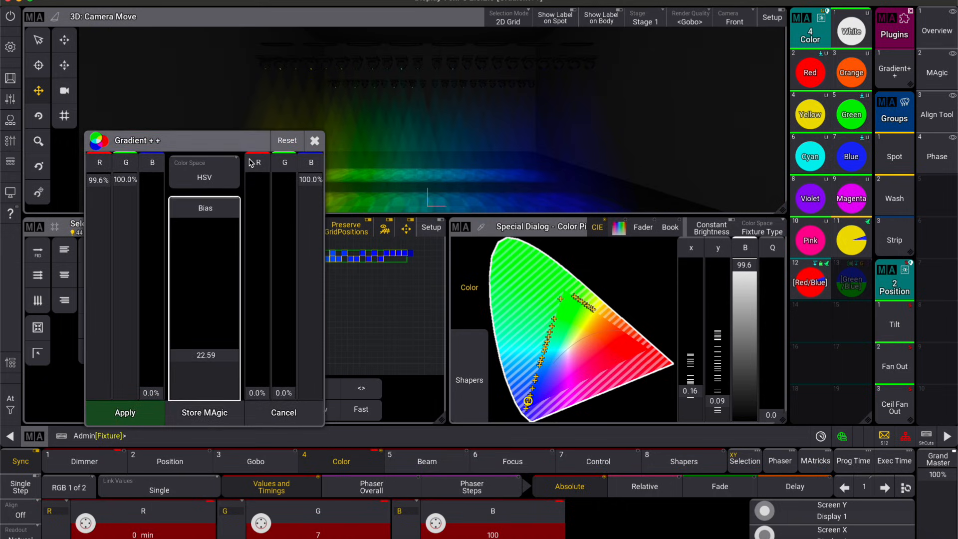
pyautogui.click(210, 413)
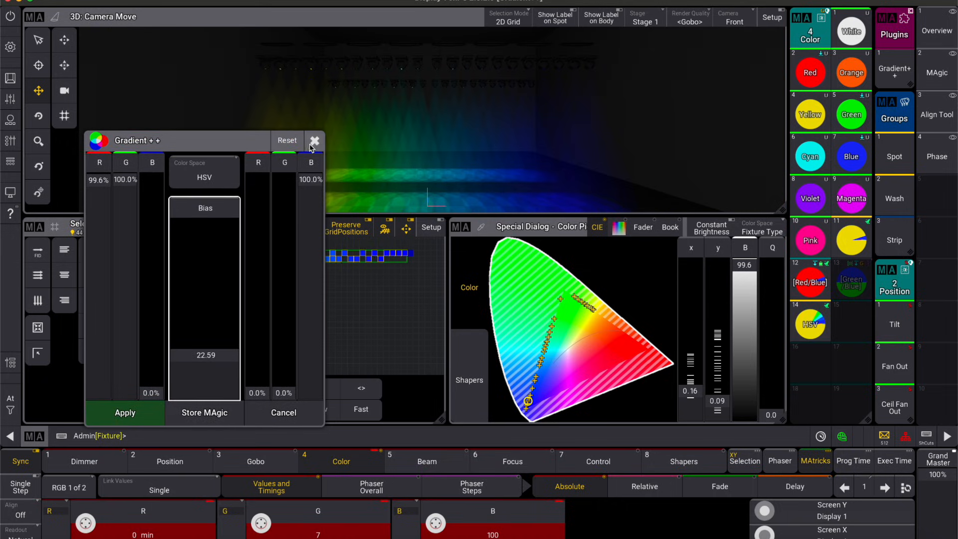
pyautogui.click(314, 141)
# Select the Wash group and bring its fixtures to full intensity
pyautogui.click(894, 200)
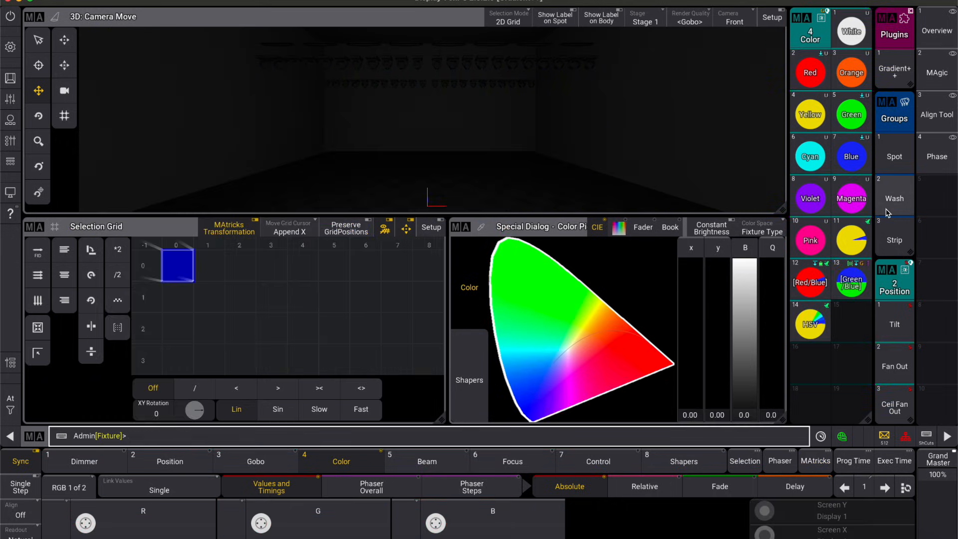
pyautogui.click(10, 398)
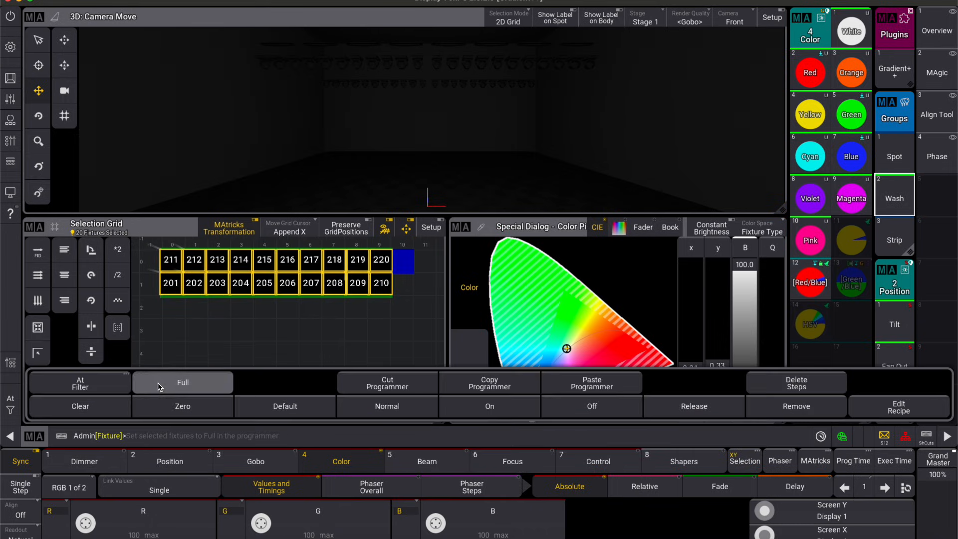
pyautogui.click(182, 382)
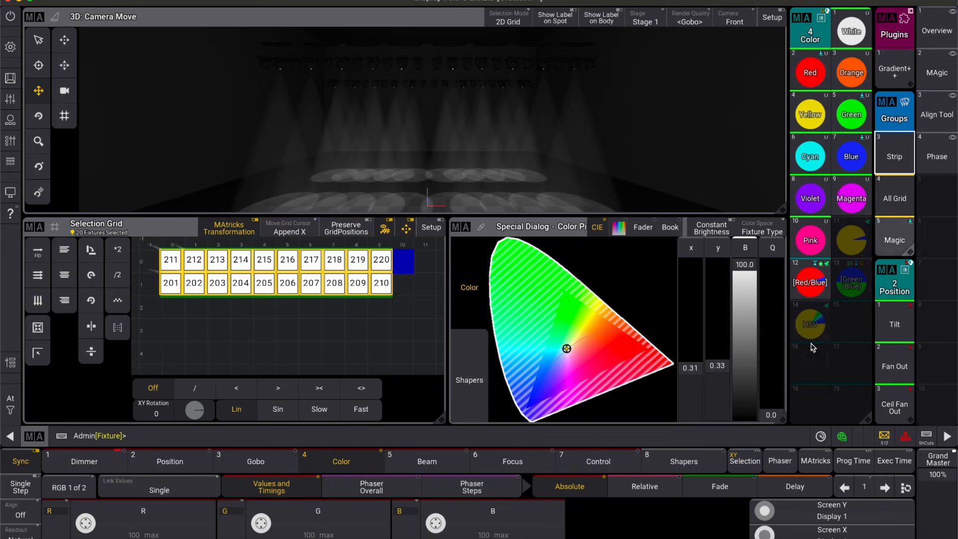
# Delete the Magic group and enlarge the plugin pool to show the MAgic Converter
pyautogui.moveTo(895, 242); pyautogui.dragTo(937, 203)
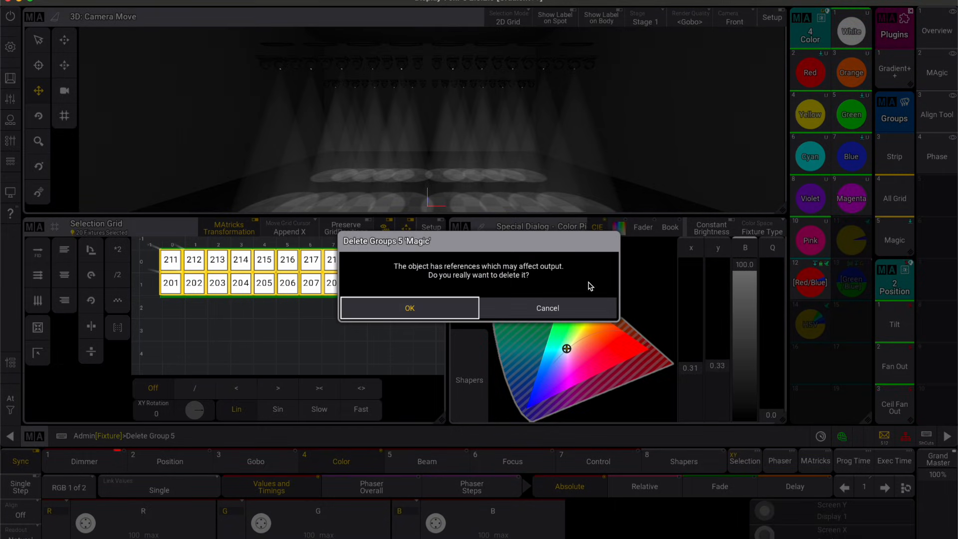
pyautogui.click(439, 300)
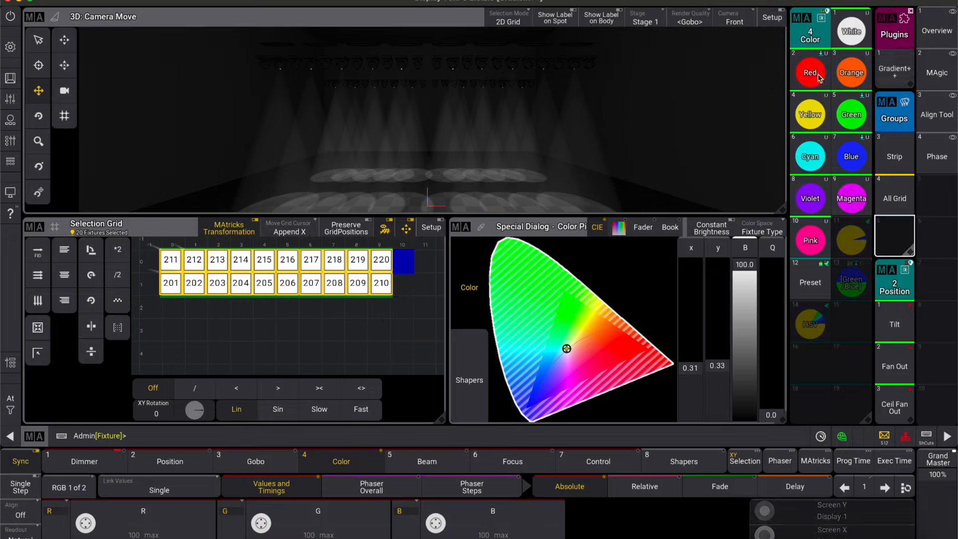
pyautogui.moveTo(911, 84); pyautogui.dragTo(916, 122)
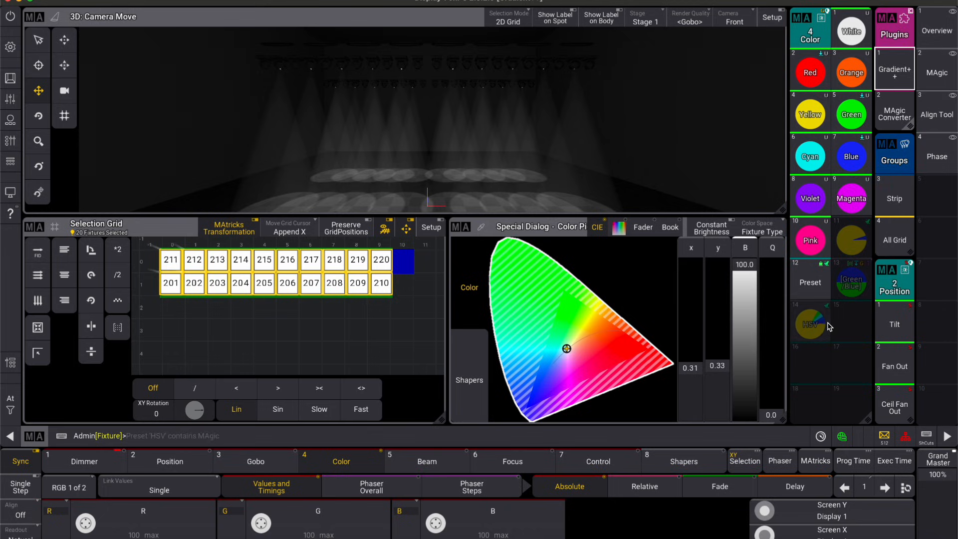
# Clear the fixture selection and all active values from the programmer
pyautogui.click(10, 411)
pyautogui.click(61, 409)
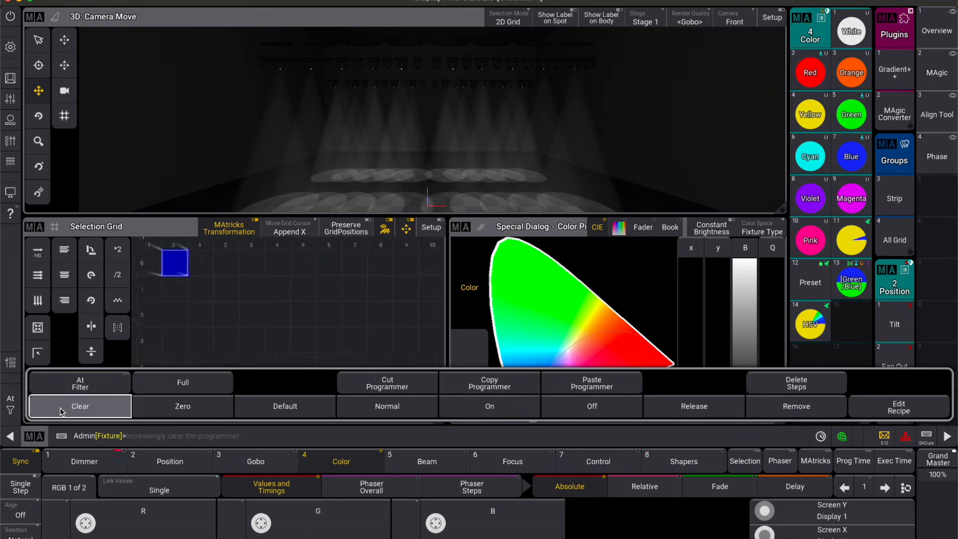
pyautogui.click(62, 409)
pyautogui.click(62, 410)
pyautogui.click(11, 410)
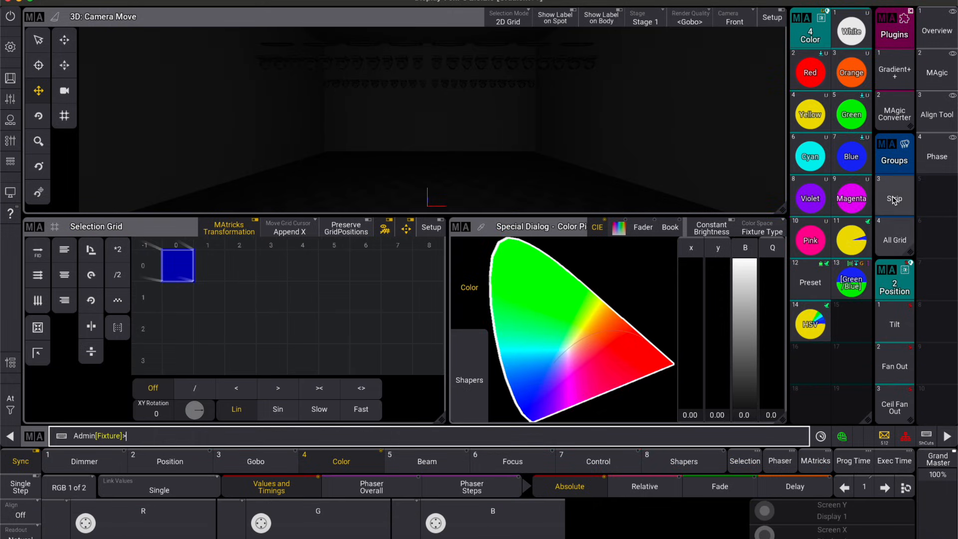
# Try the HSV preset on the Strip group with its fixtures at full intensity
pyautogui.scroll(2, 893, 227)
pyautogui.scroll(-2, 892, 229)
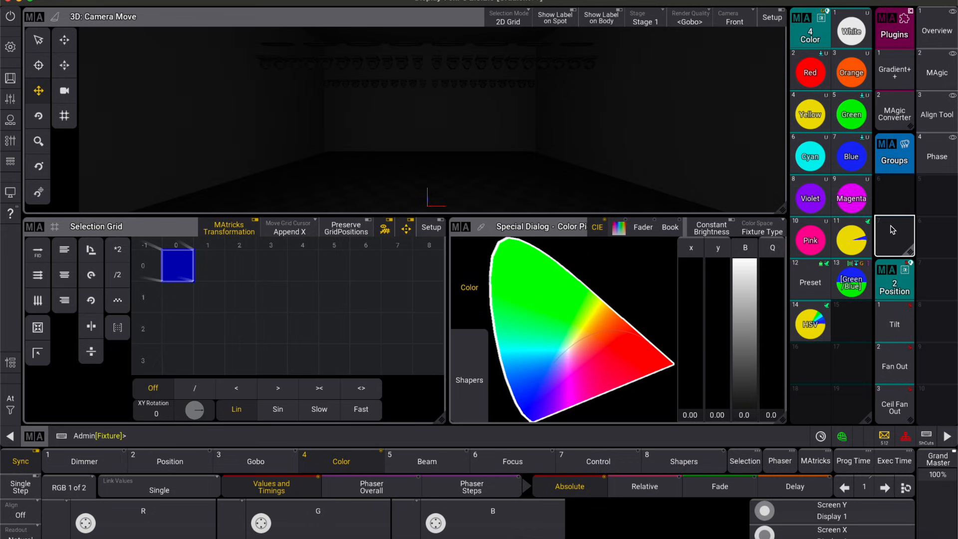
pyautogui.click(894, 198)
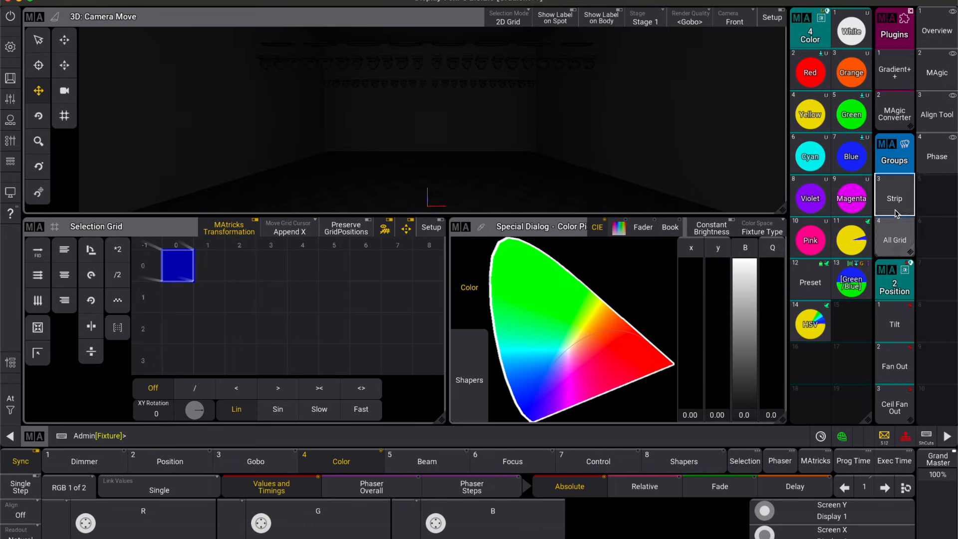
pyautogui.click(10, 411)
pyautogui.click(160, 384)
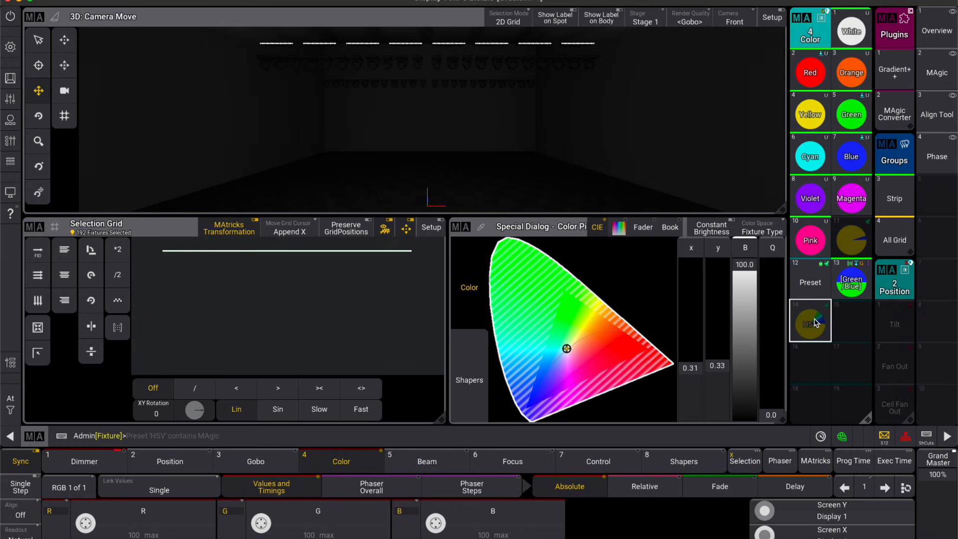
# Clear the programmer and run the MAgic Converter on the HSV preset, creating a universal MAgic preset in color slot 15
pyautogui.click(10, 405)
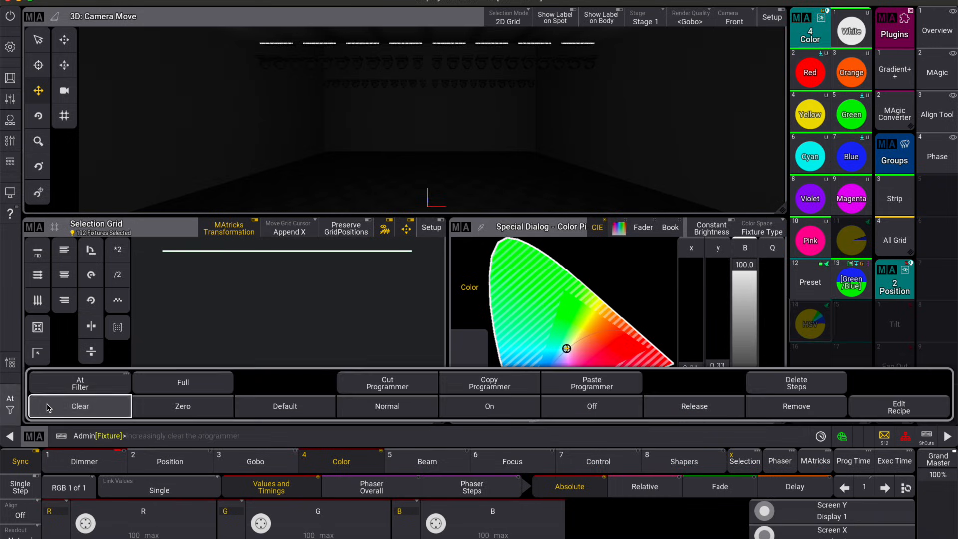
pyautogui.tripleClick(60, 405)
pyautogui.click(895, 115)
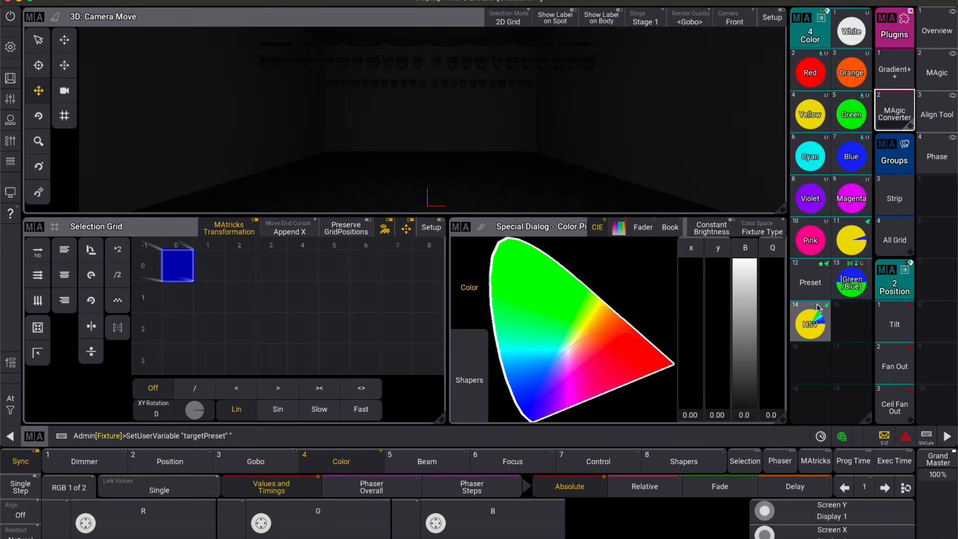
pyautogui.click(816, 326)
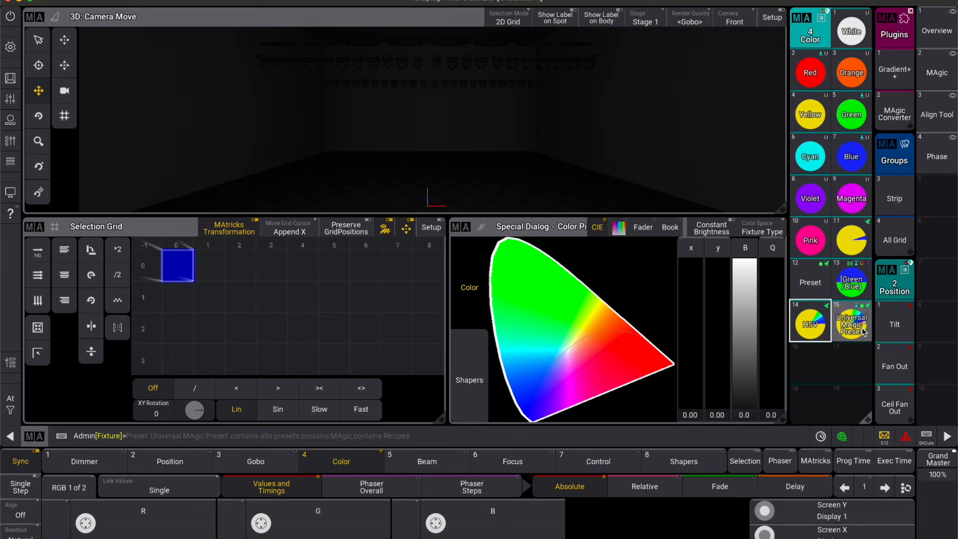
# Bring the All Grid group to full intensity and apply the Universal MAgic Preset to it
pyautogui.click(895, 231)
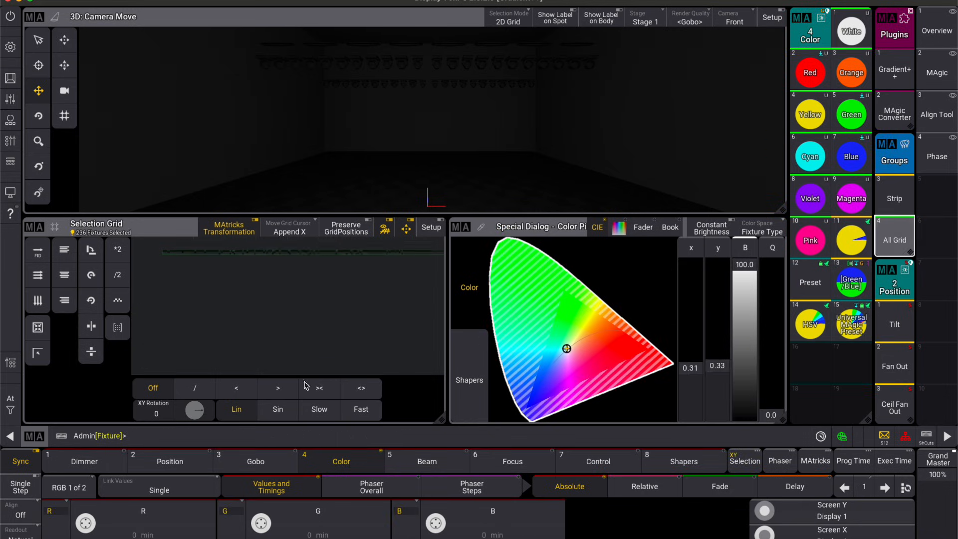
pyautogui.click(10, 398)
pyautogui.click(163, 385)
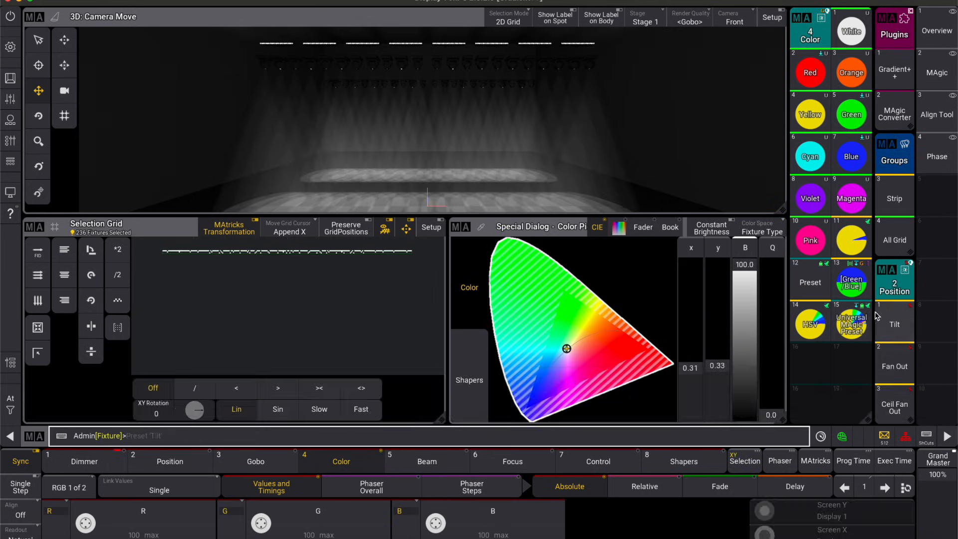
pyautogui.click(851, 324)
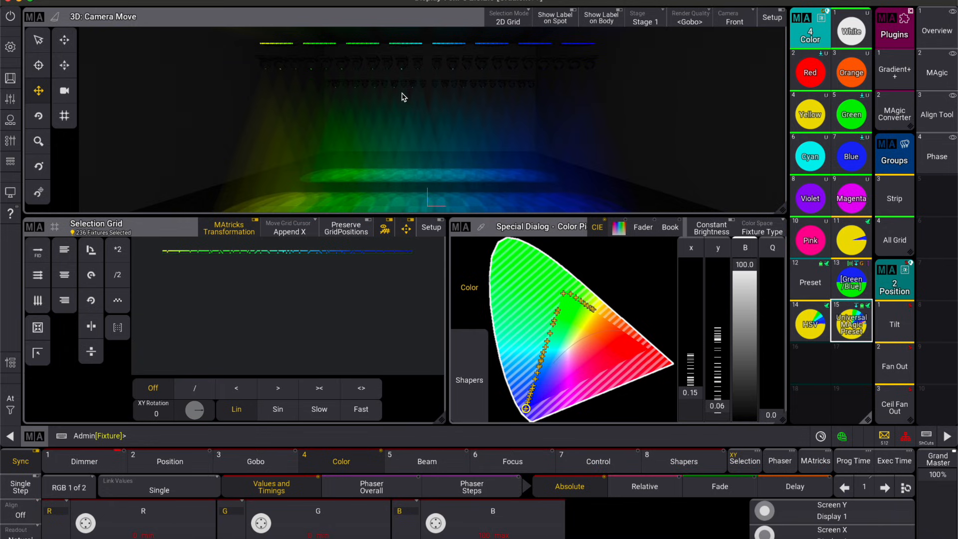
# Open the Universal MAgic Preset for editing, review its recipe lines, and close the editor
pyautogui.rightClick(851, 324)
pyautogui.click(817, 322)
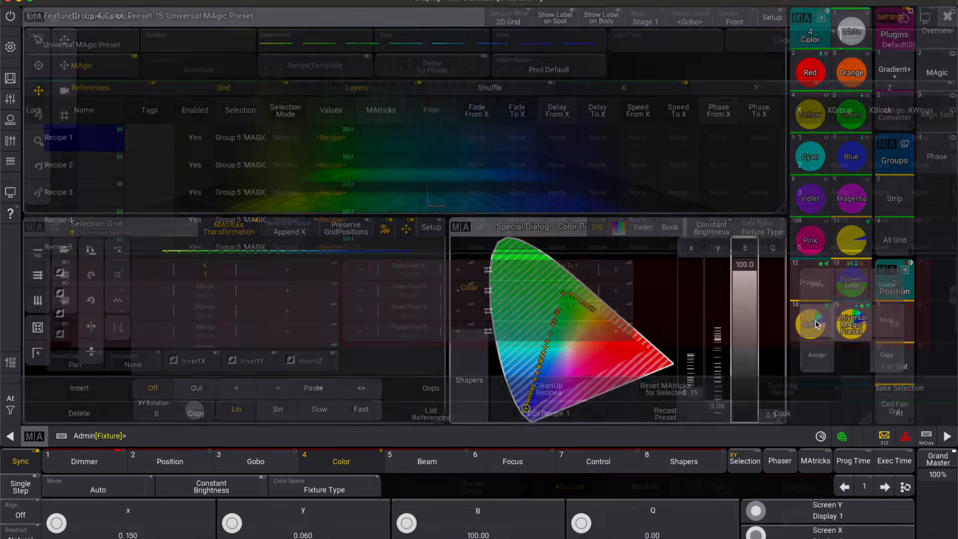
pyautogui.scroll(-5, 298, 146)
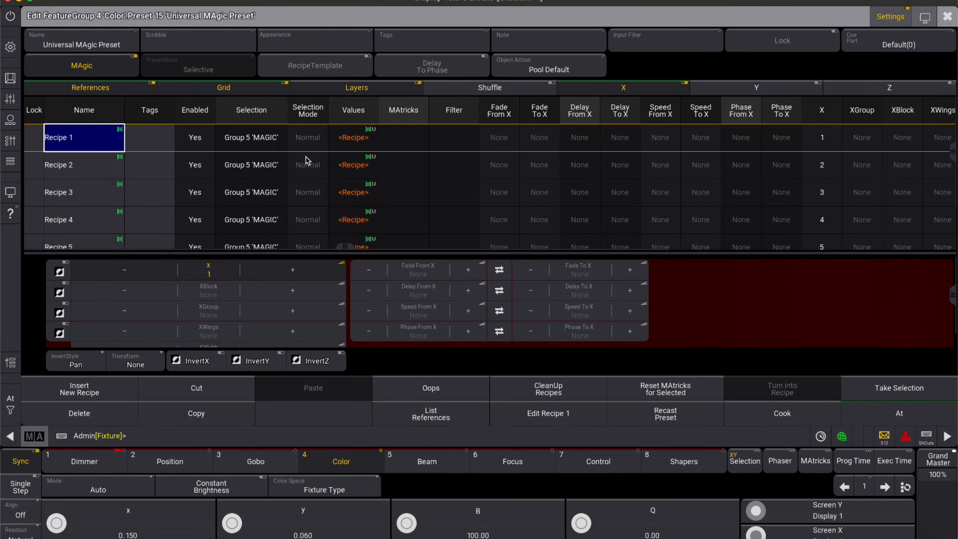
pyautogui.click(948, 17)
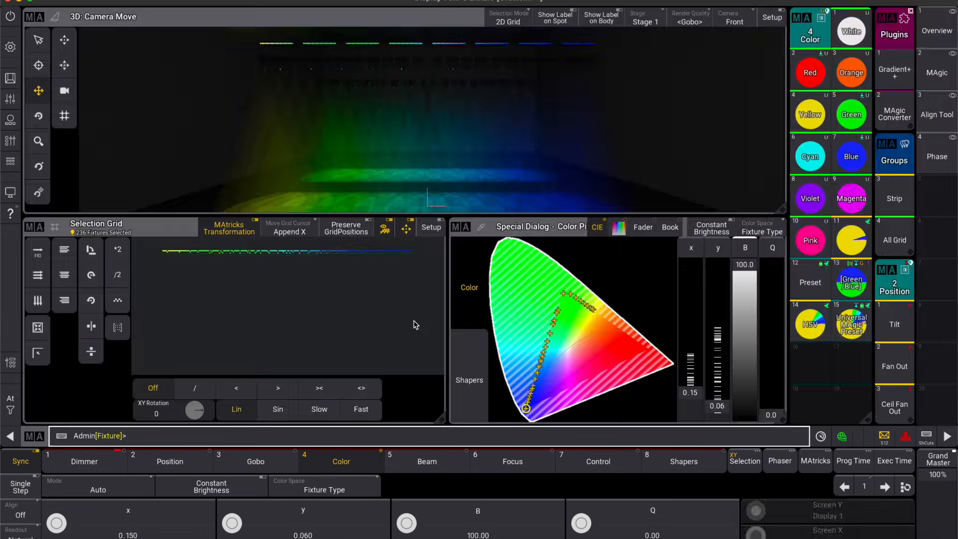